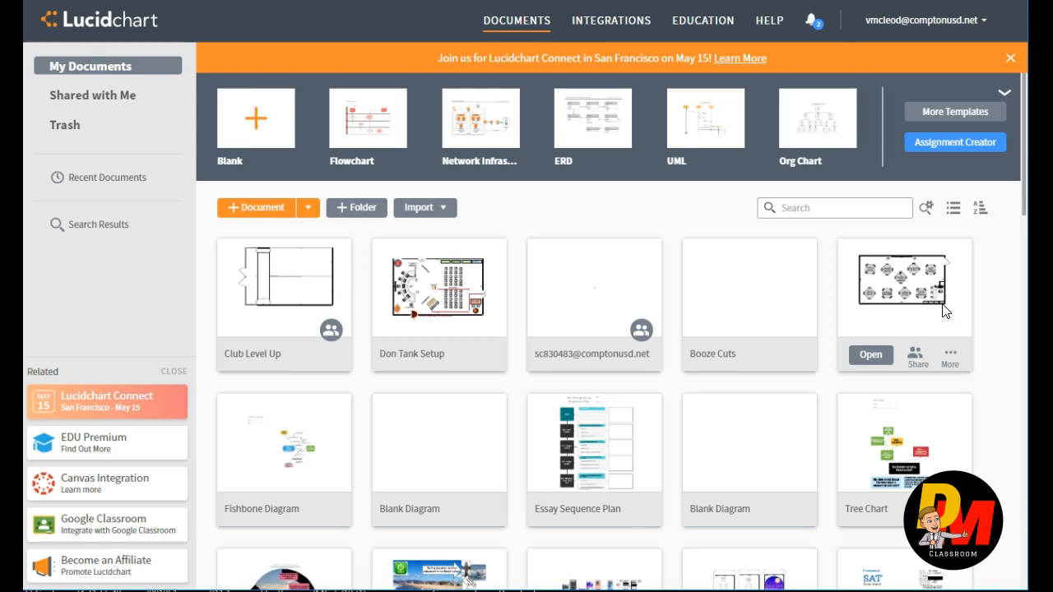
# - Open the Don Tank Setup document and examine its seating, logos, poster area and check-in layout as a floor plan example
pyautogui.click(464, 329)
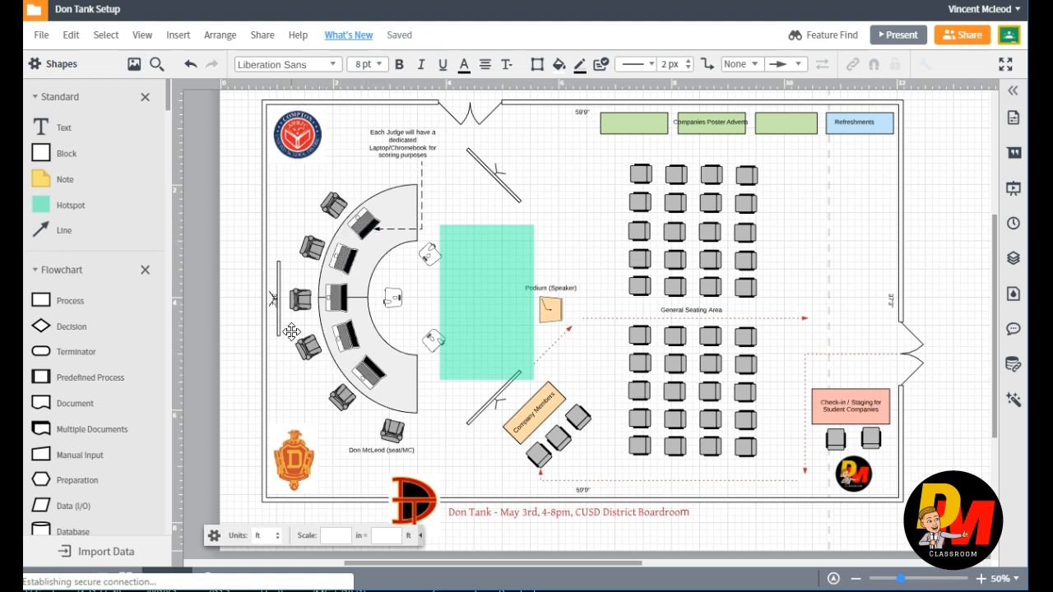
pyautogui.click(746, 316)
pyautogui.click(499, 429)
pyautogui.click(296, 129)
pyautogui.click(699, 127)
pyautogui.click(790, 319)
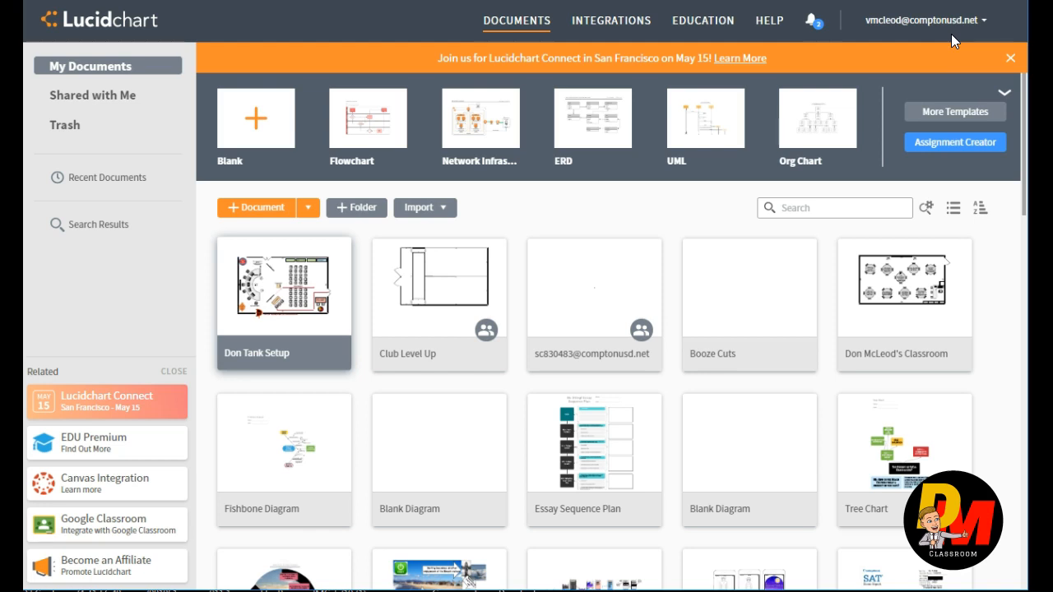
# - Create a blank diagram and remove the Flowchart and Shapes libraries from its shape list
pyautogui.click(255, 123)
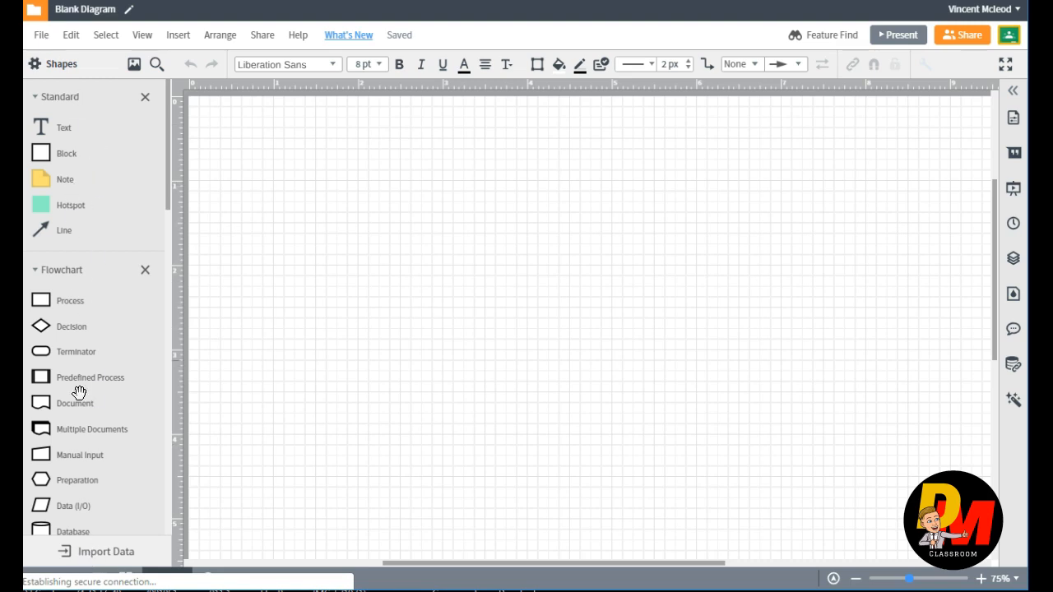
pyautogui.scroll(-3, 97, 248)
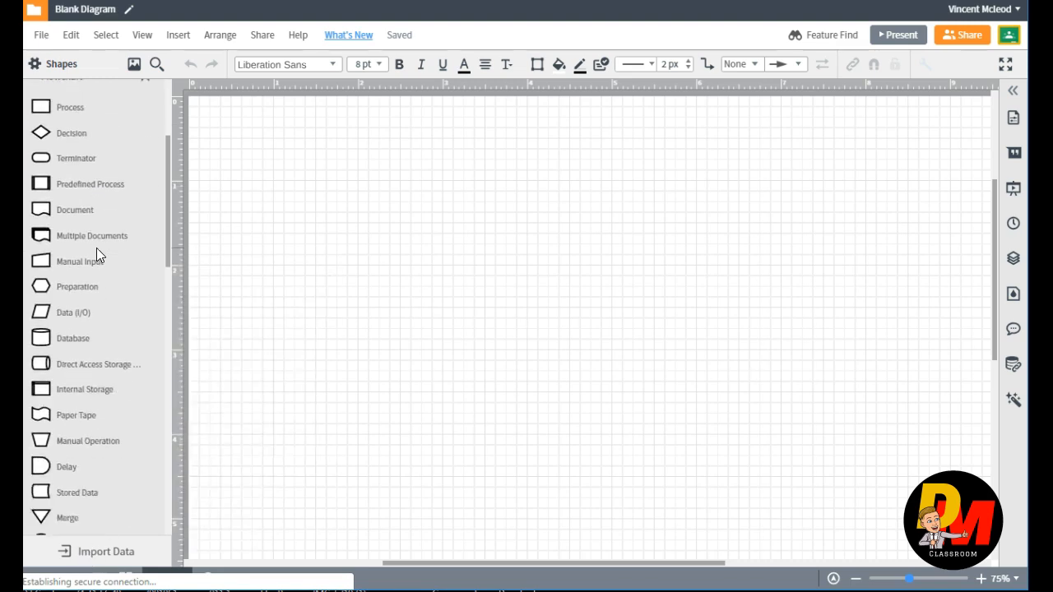
pyautogui.scroll(-10, 108, 189)
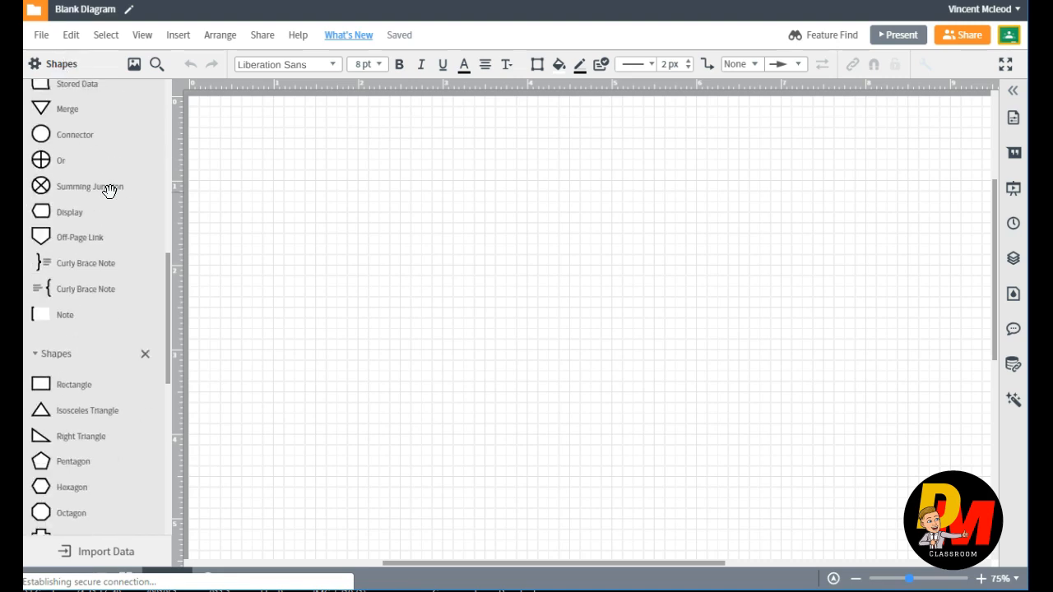
pyautogui.scroll(-1, 109, 191)
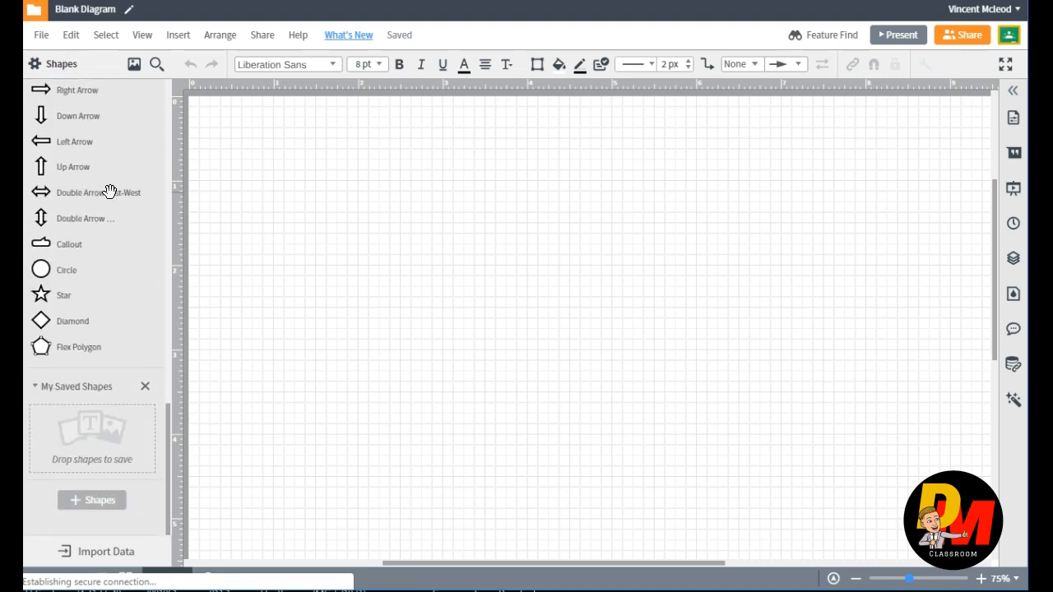
pyautogui.scroll(15, 110, 191)
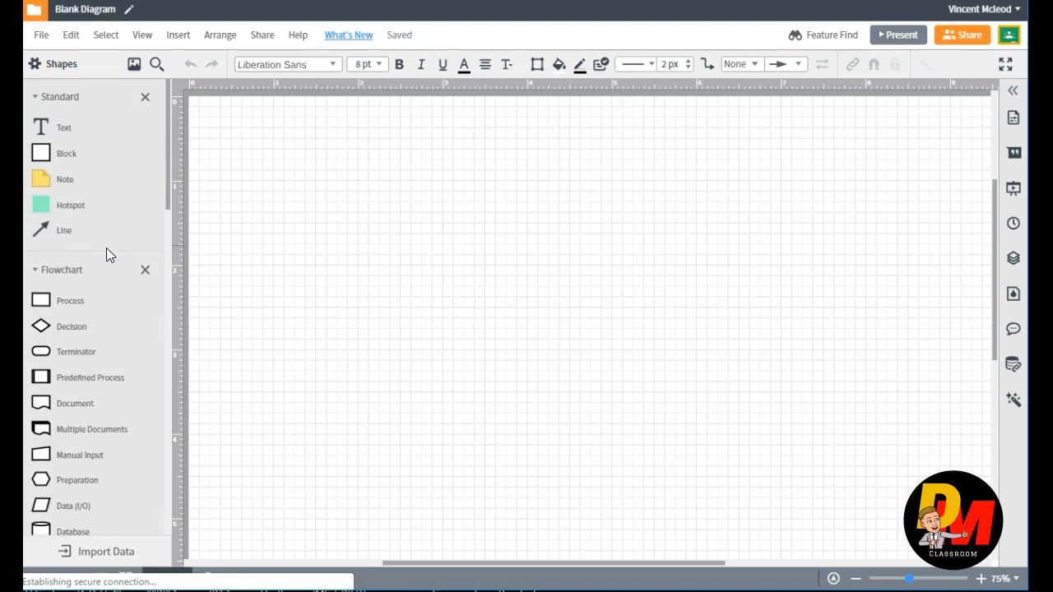
pyautogui.click(145, 271)
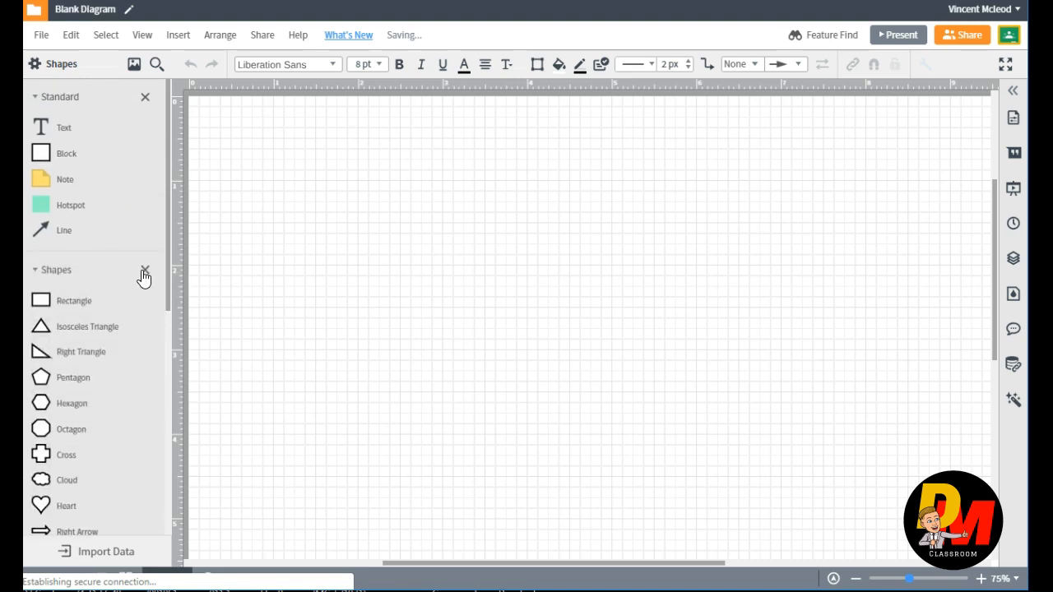
pyautogui.click(144, 273)
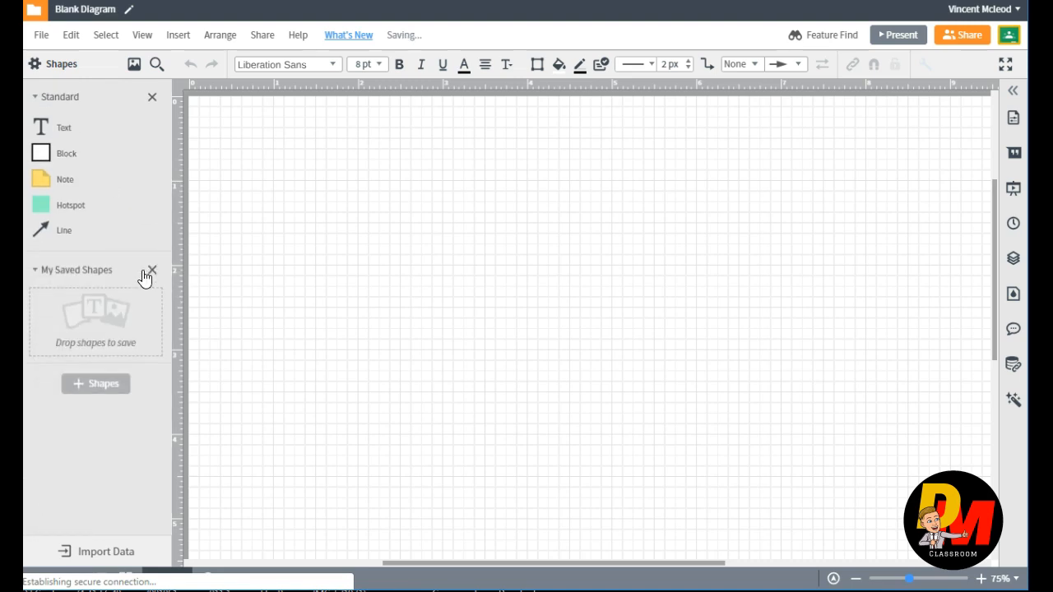
# - Add the Floor Plans standard library to the diagram through the Shape Manager
pyautogui.click(57, 64)
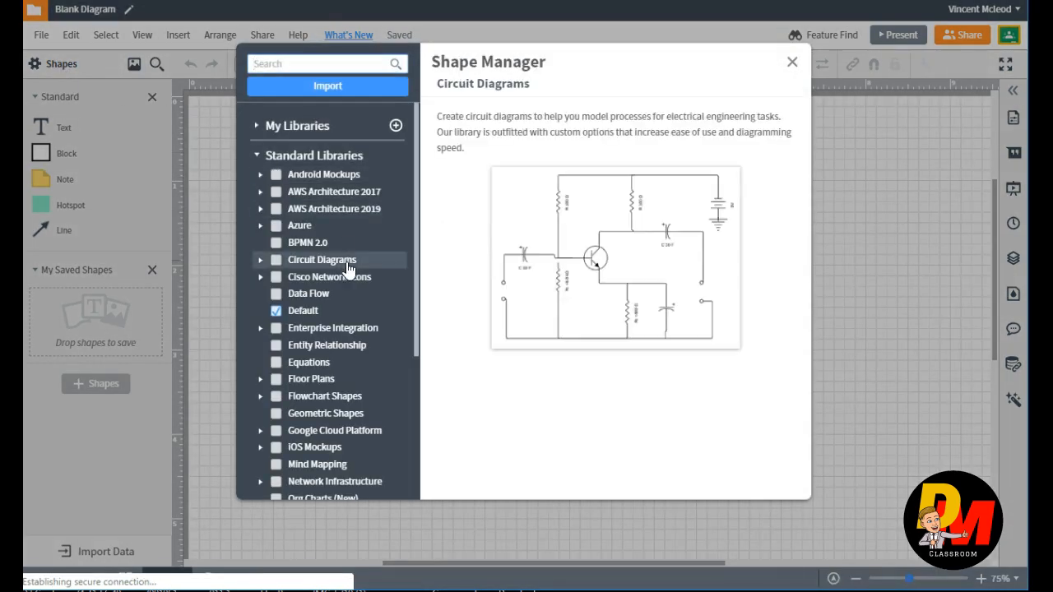
pyautogui.scroll(-3, 311, 321)
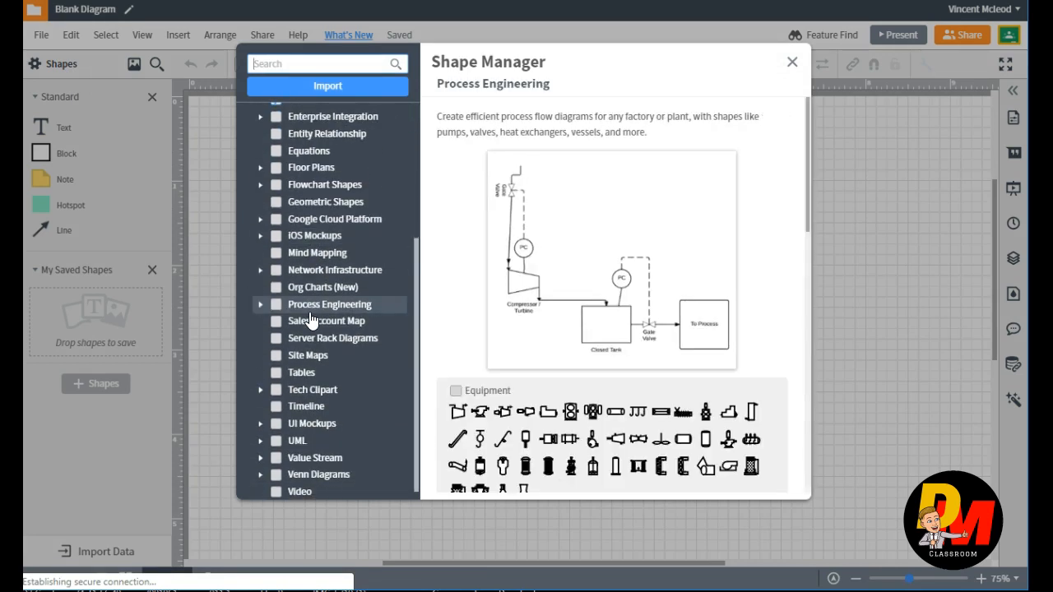
pyautogui.click(277, 169)
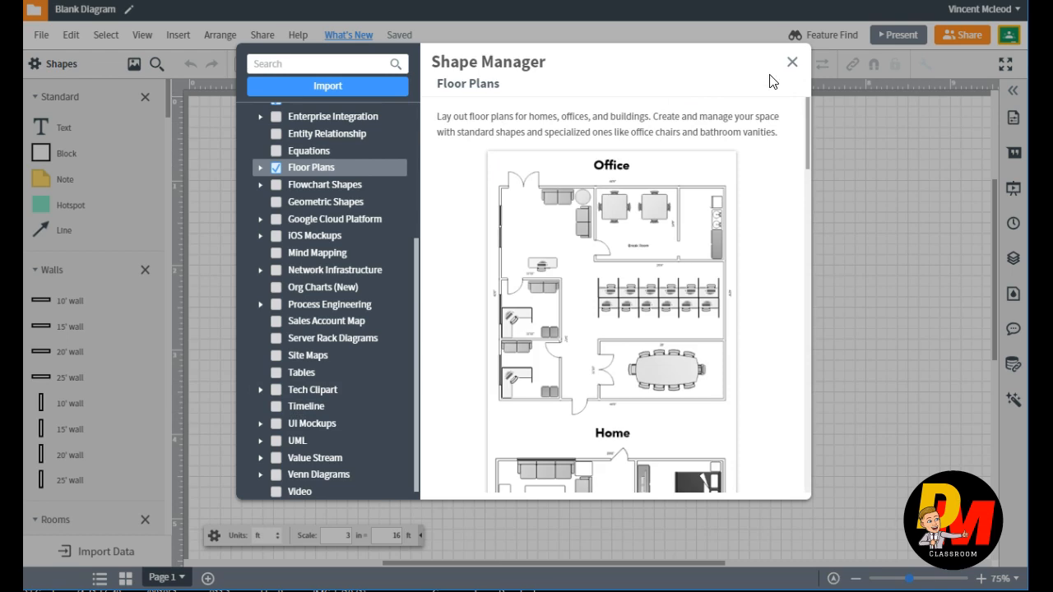
pyautogui.click(793, 63)
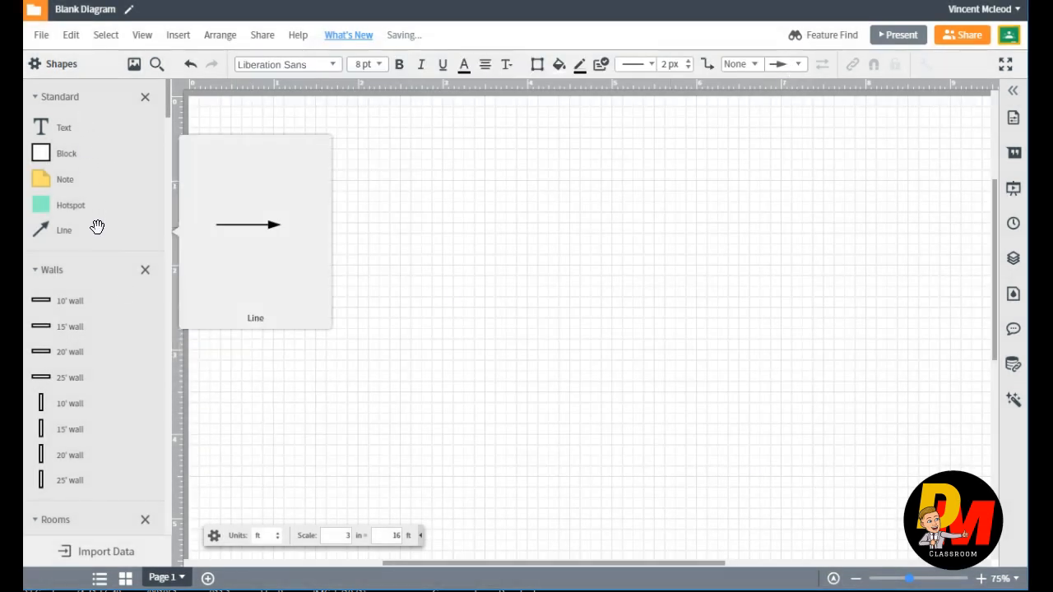
# - Look through the floor plan shapes, from walls, rooms, doors and desks to restroom, kitchen, technology and miscellaneous items
pyautogui.moveTo(100, 300)
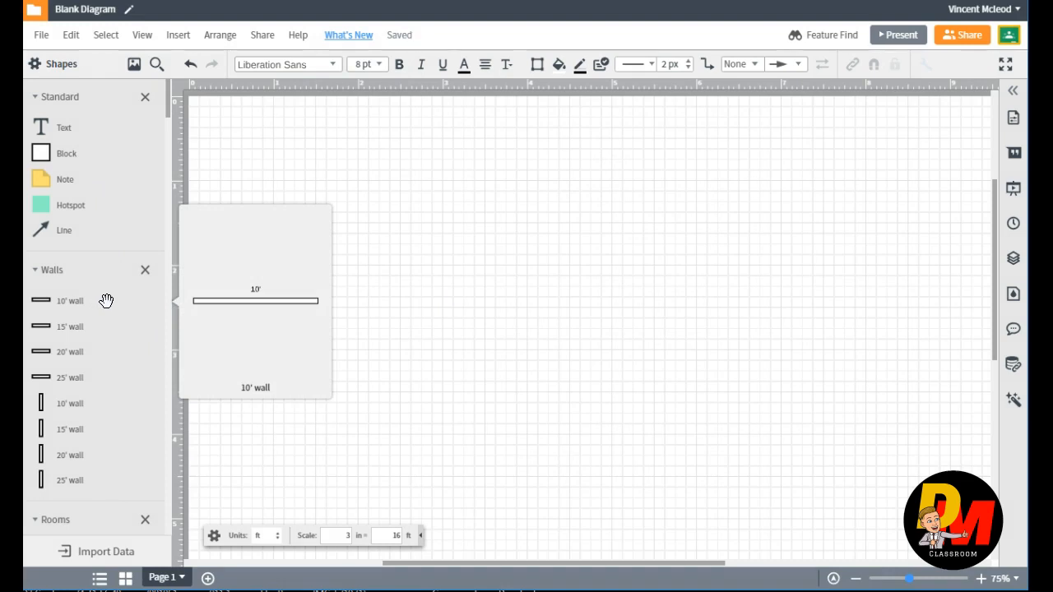
pyautogui.scroll(-1, 103, 300)
pyautogui.scroll(-4, 106, 300)
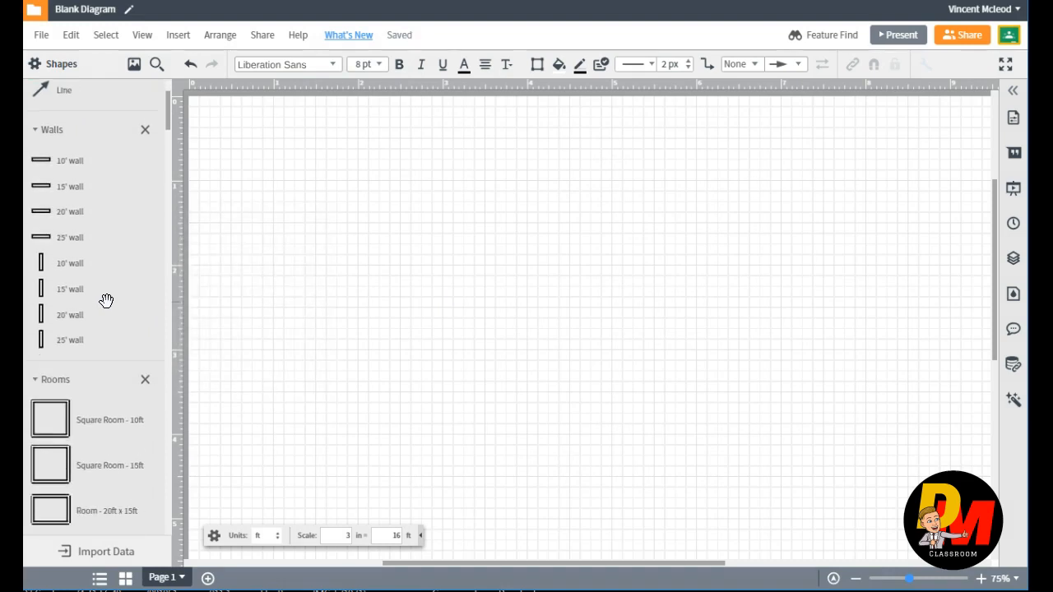
pyautogui.scroll(-6, 106, 300)
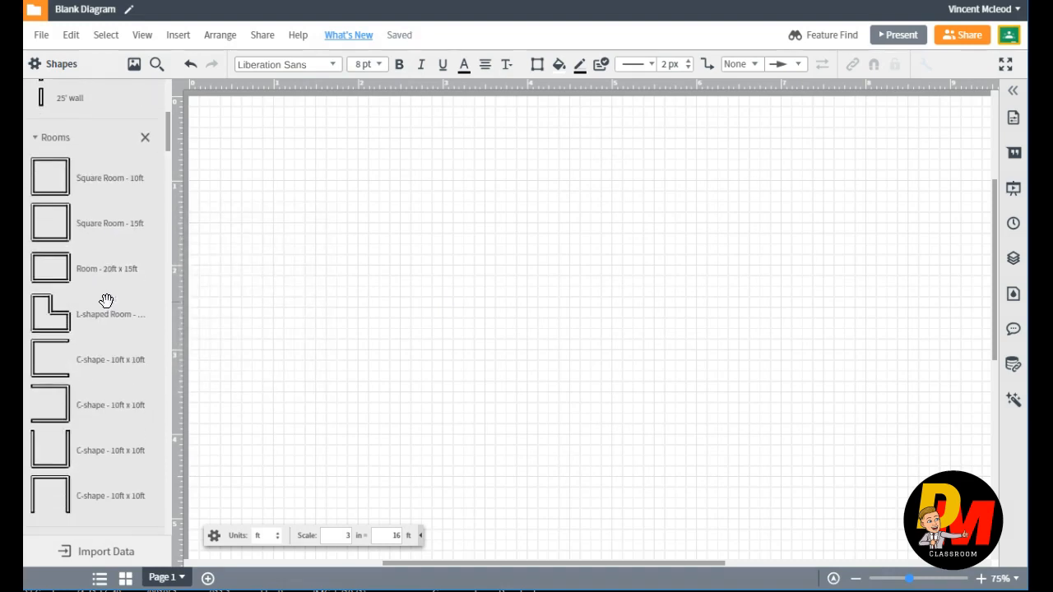
pyautogui.scroll(-6, 106, 301)
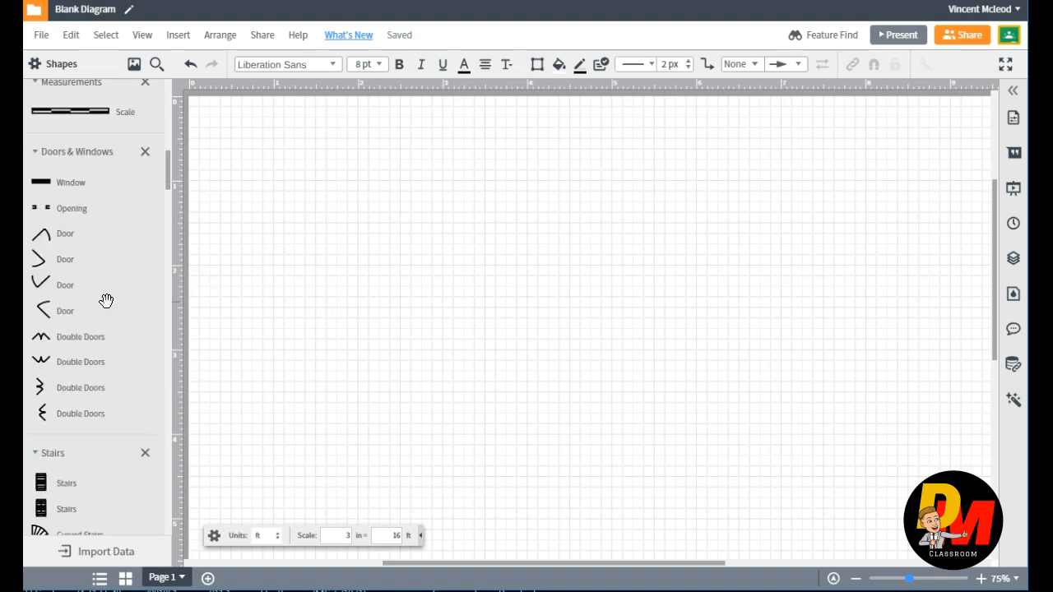
pyautogui.scroll(-8, 106, 300)
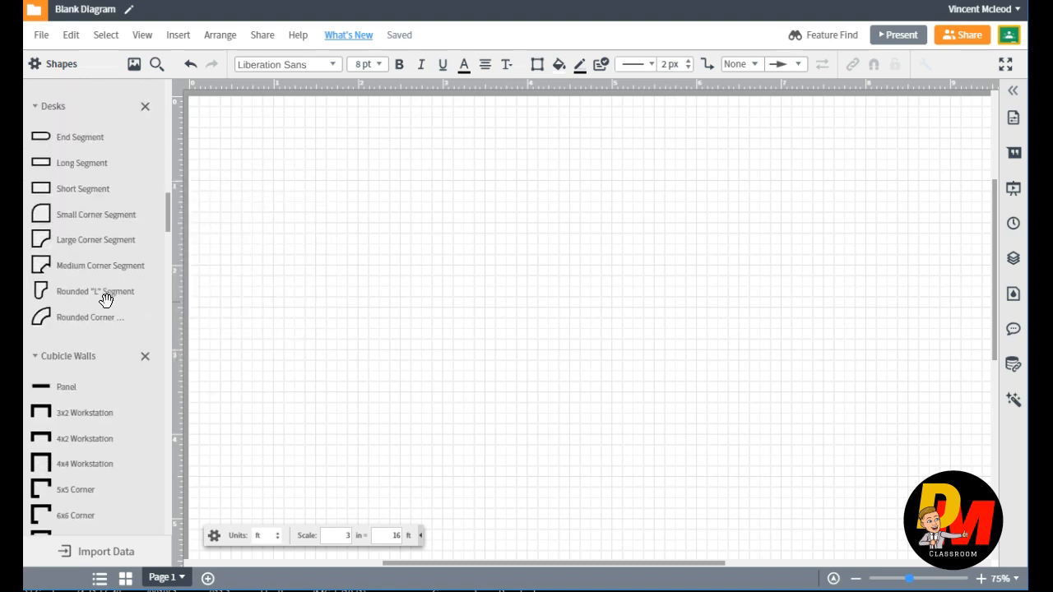
pyautogui.scroll(-2, 113, 294)
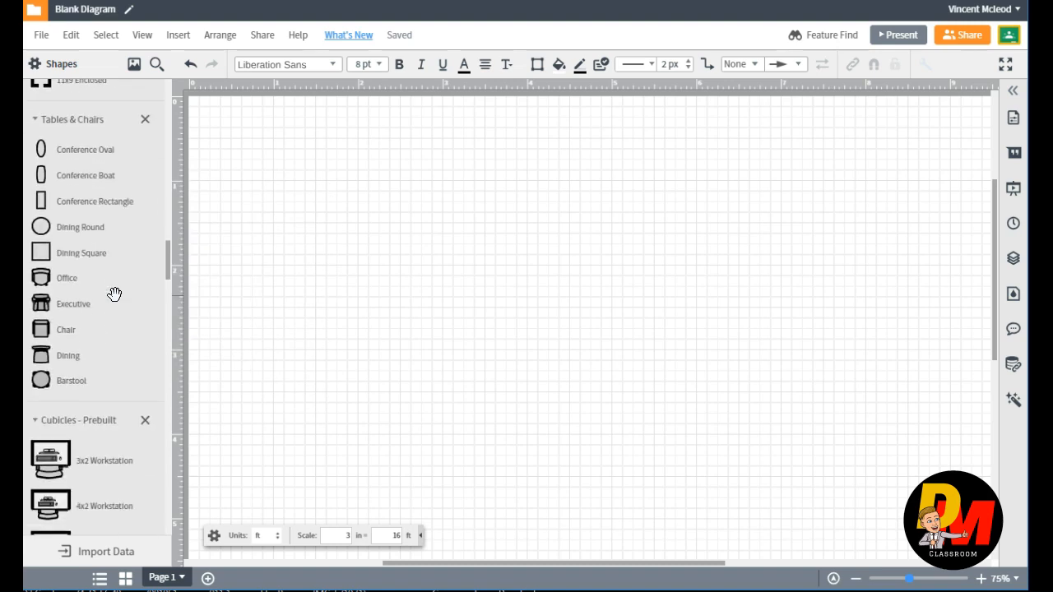
pyautogui.scroll(-4, 121, 334)
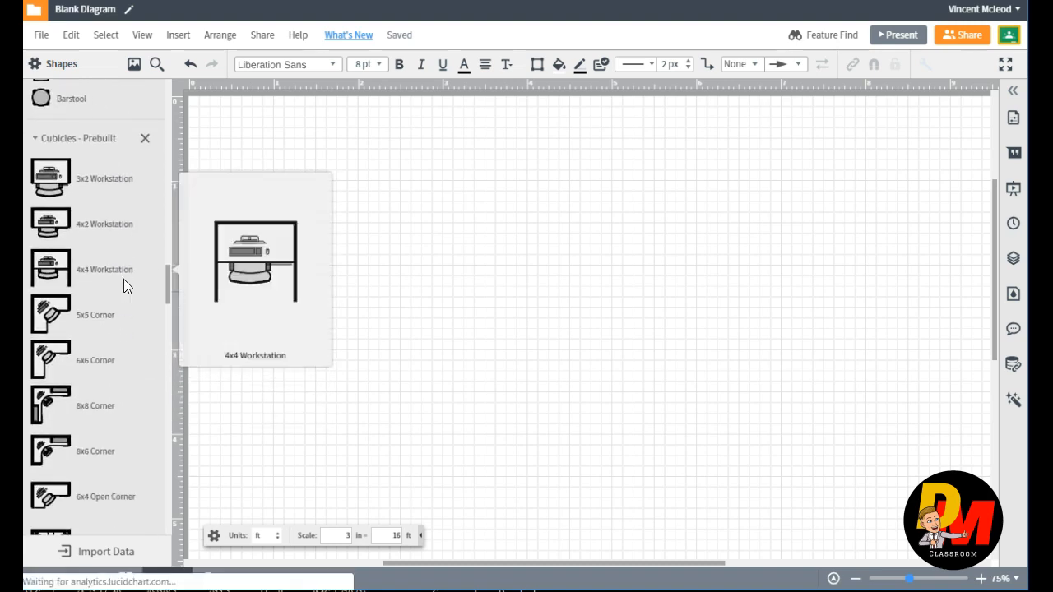
pyautogui.scroll(-2, 136, 395)
pyautogui.scroll(-1, 132, 395)
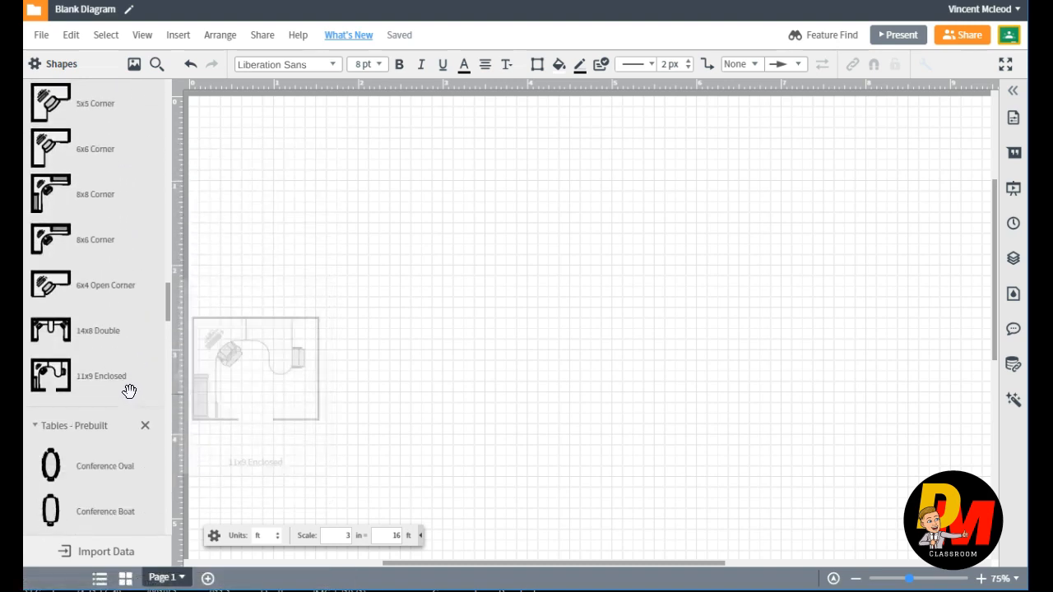
pyautogui.scroll(-4, 123, 382)
pyautogui.moveTo(121, 373)
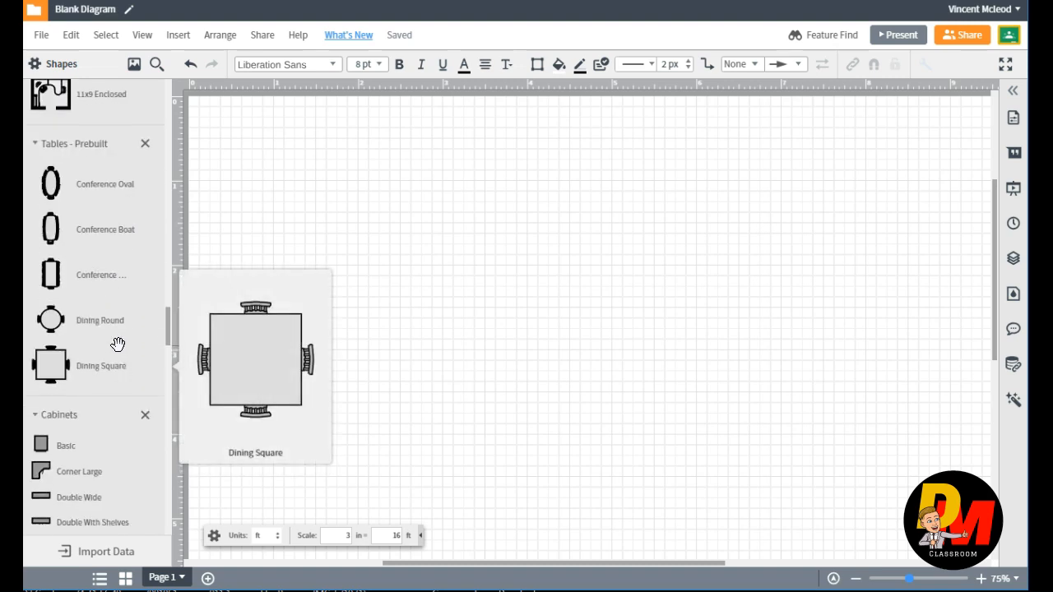
pyautogui.scroll(-7, 118, 344)
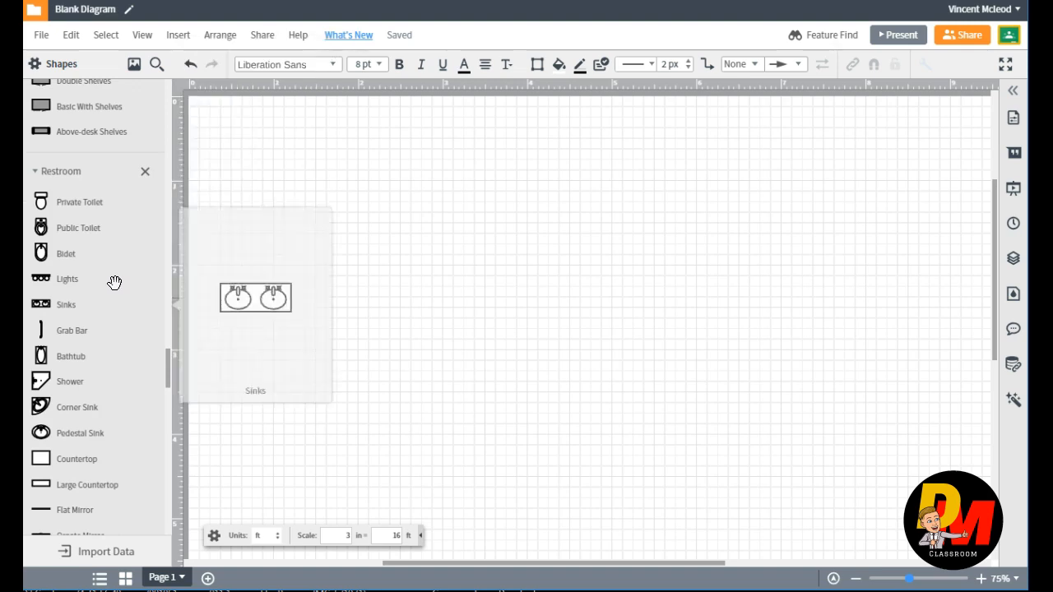
pyautogui.moveTo(108, 257)
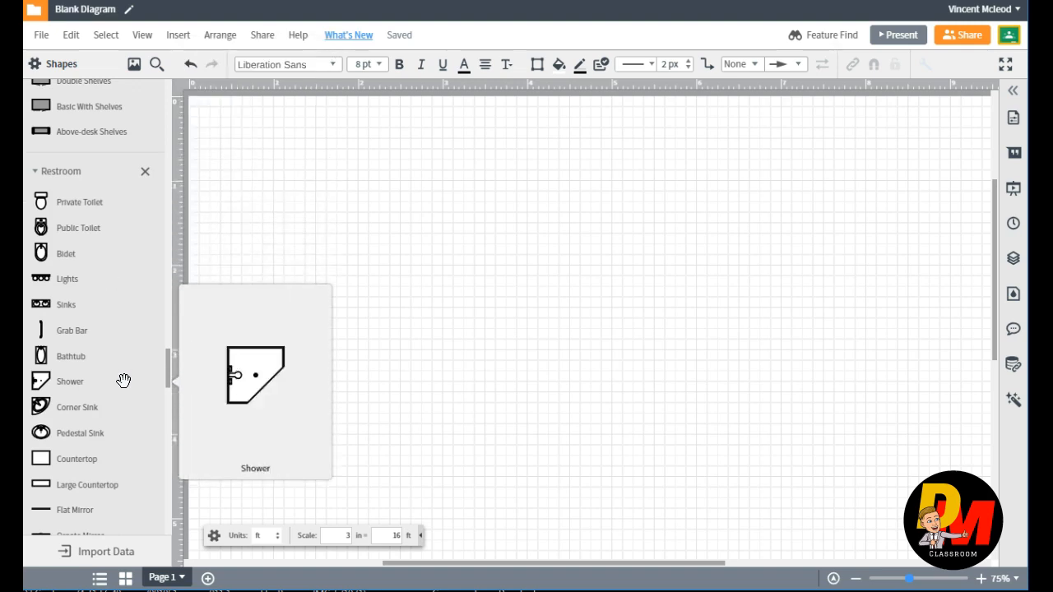
pyautogui.scroll(-2, 98, 305)
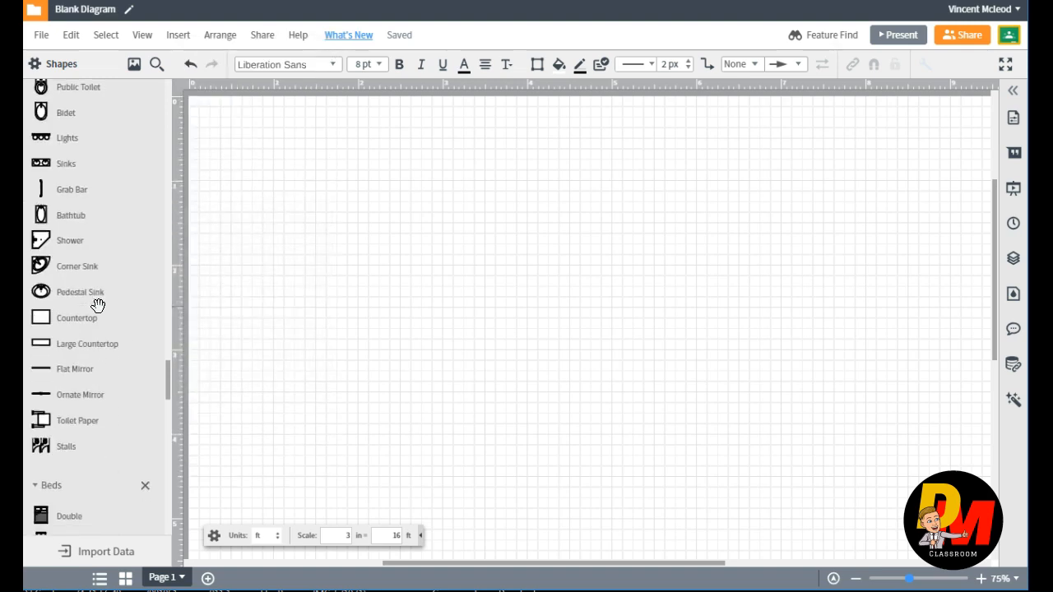
pyautogui.moveTo(81, 454)
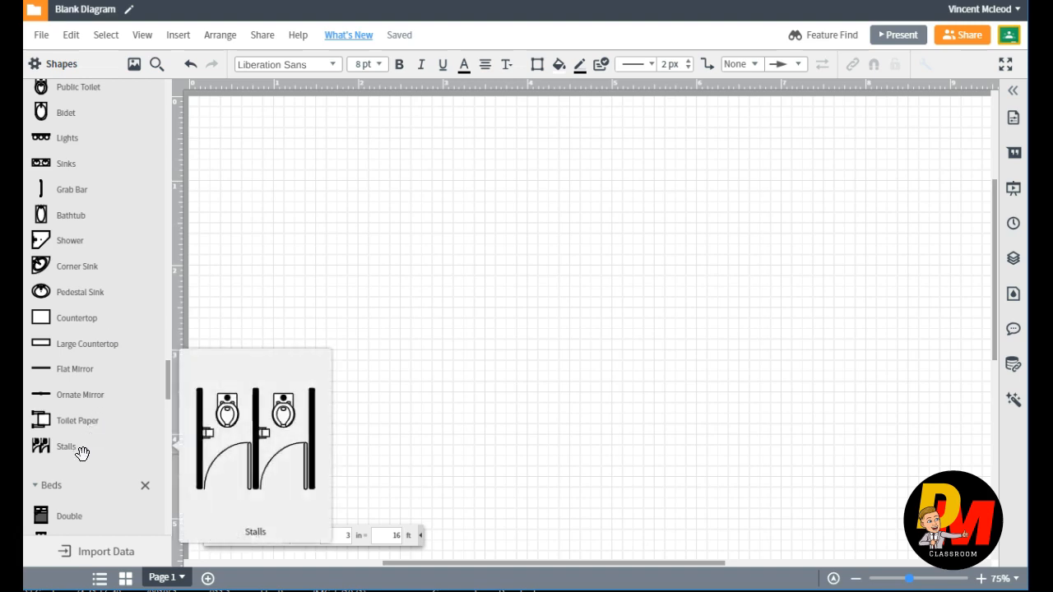
pyautogui.scroll(-4, 82, 453)
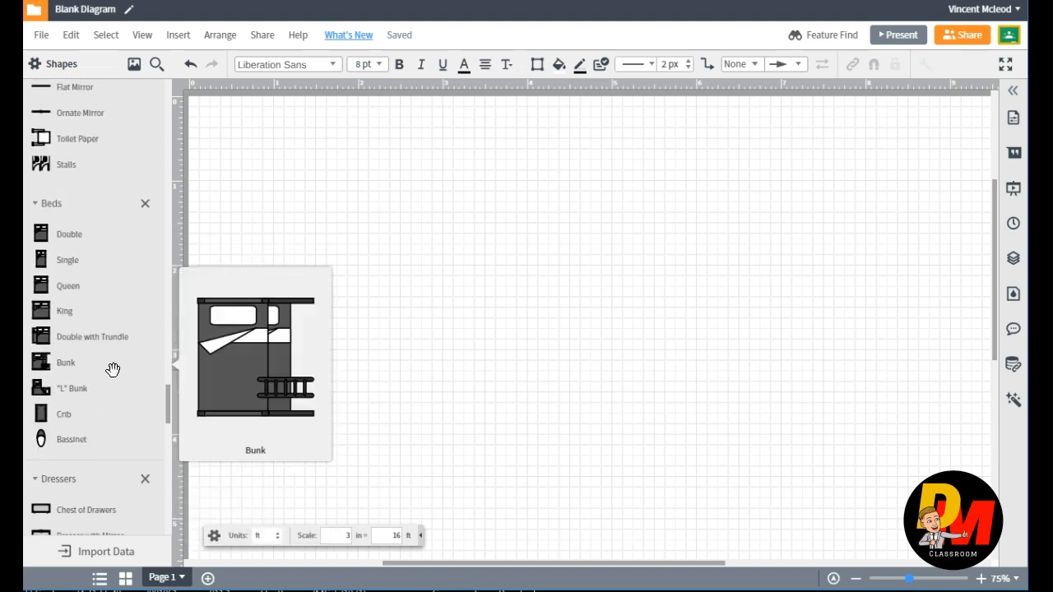
pyautogui.scroll(-4, 111, 370)
pyautogui.scroll(-3, 112, 370)
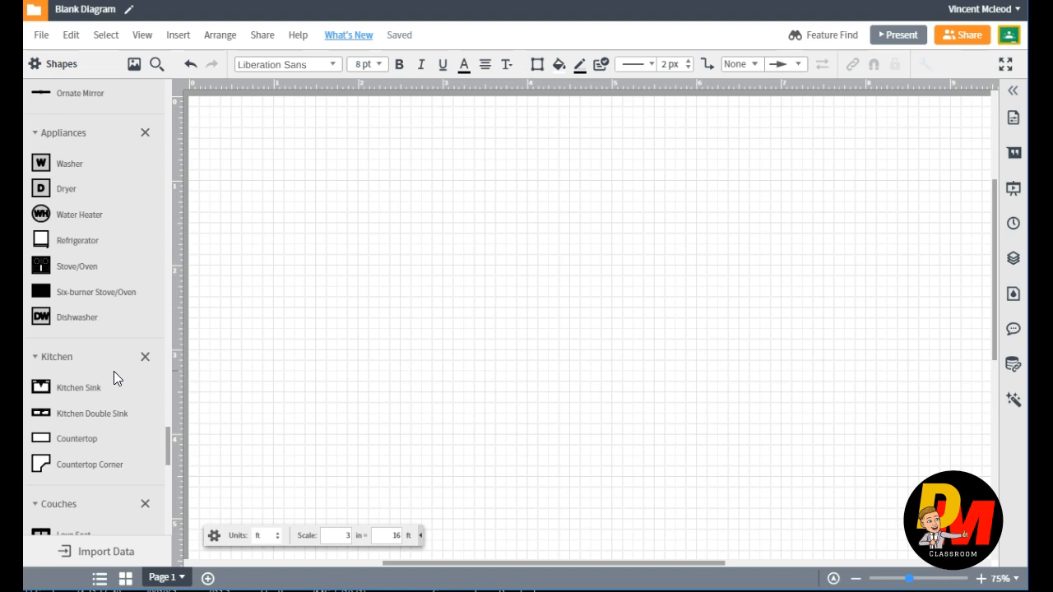
pyautogui.scroll(-3, 113, 369)
pyautogui.scroll(-5, 112, 370)
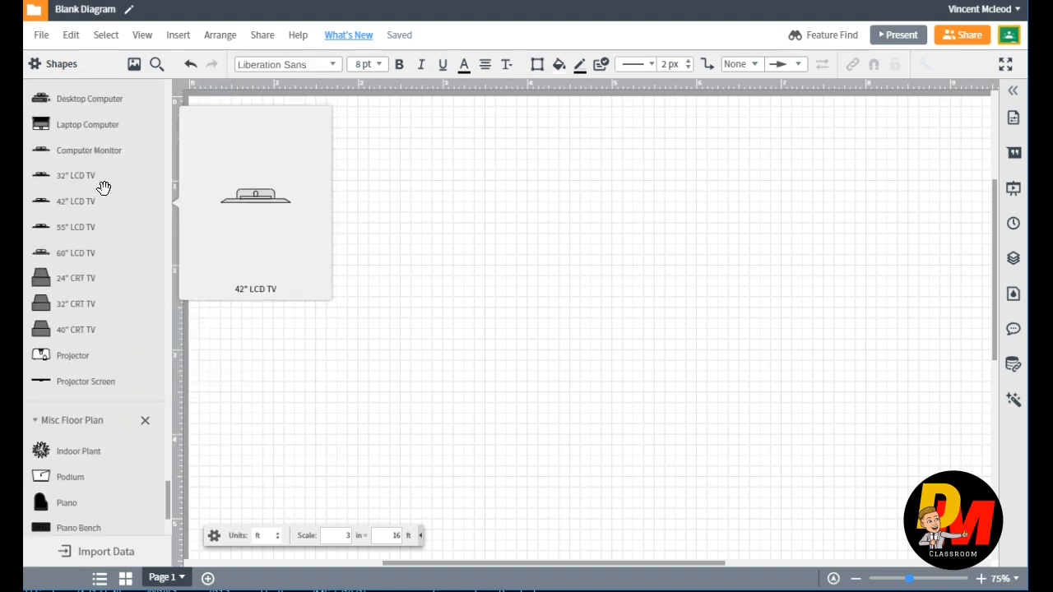
pyautogui.scroll(-3, 113, 310)
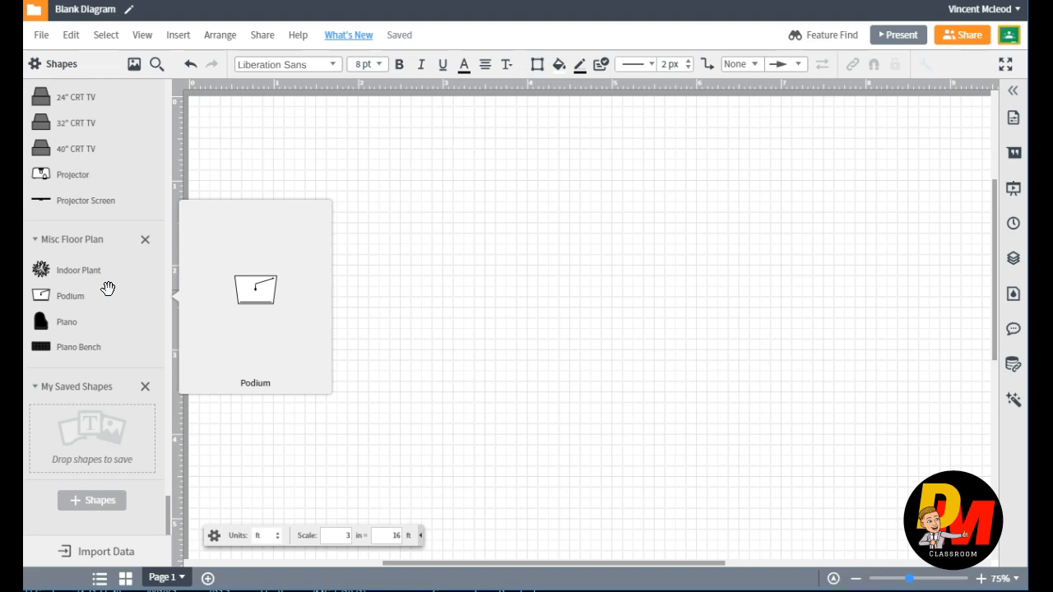
pyautogui.scroll(15, 109, 288)
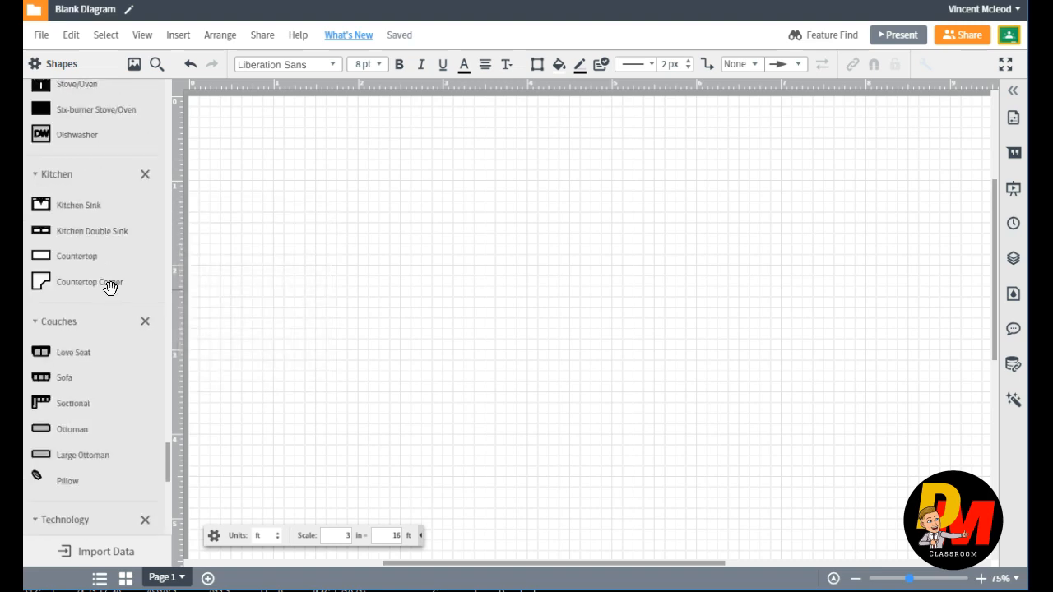
pyautogui.scroll(15, 112, 287)
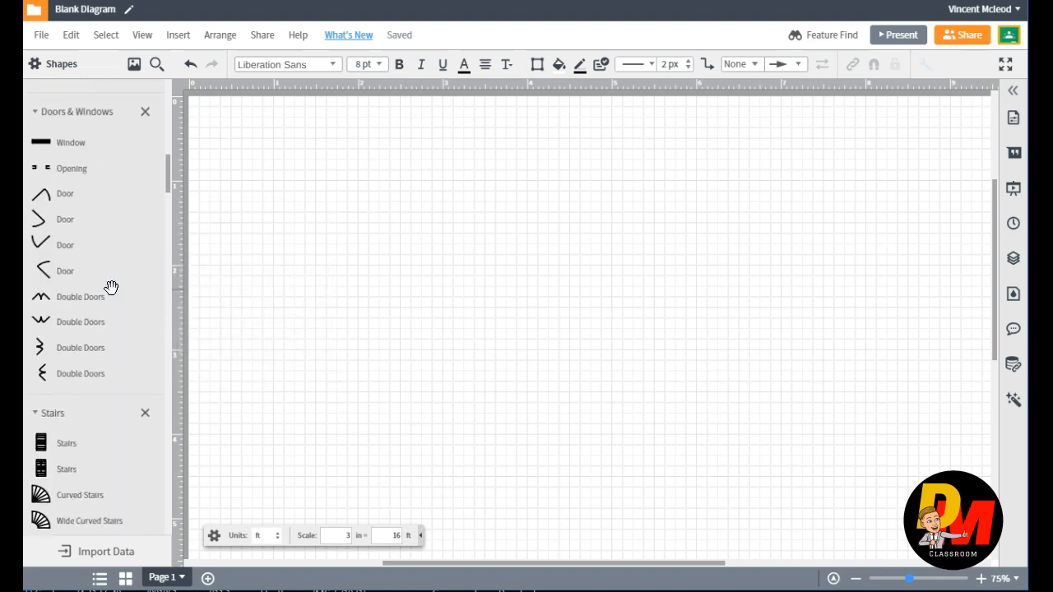
# - Place a Room - 20ft x 15ft shape in the upper-left area of the page, with the whole page width in view
pyautogui.click(856, 578)
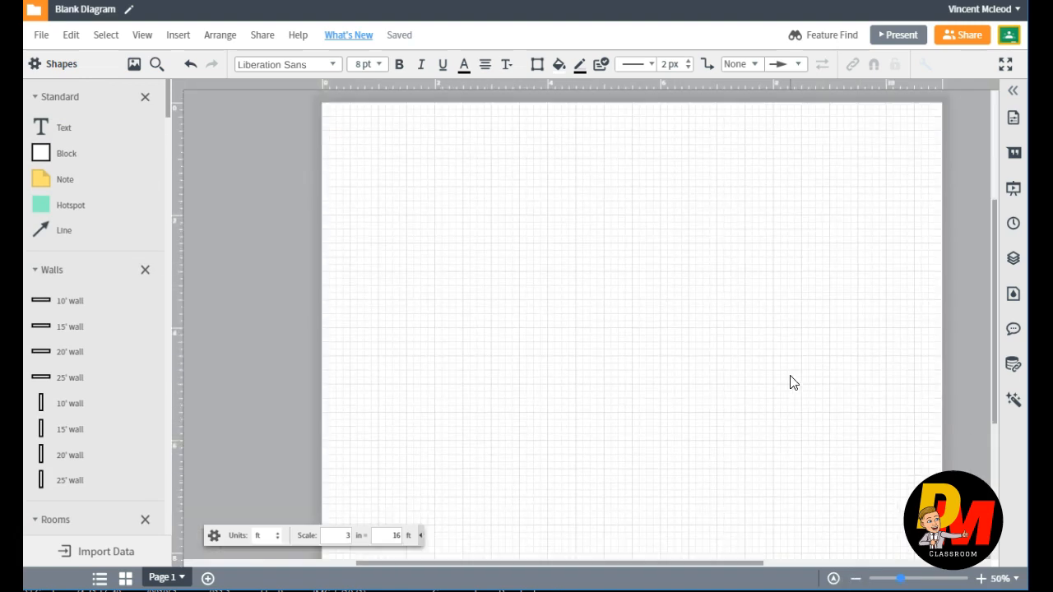
pyautogui.scroll(-5, 94, 305)
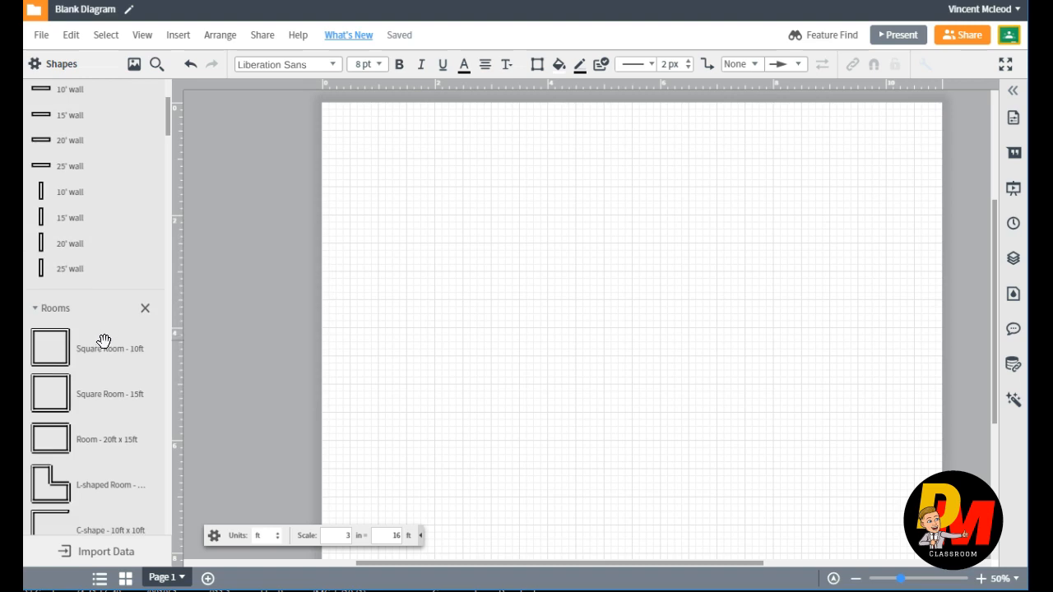
pyautogui.scroll(-2, 101, 342)
pyautogui.moveTo(108, 369); pyautogui.dragTo(479, 230)
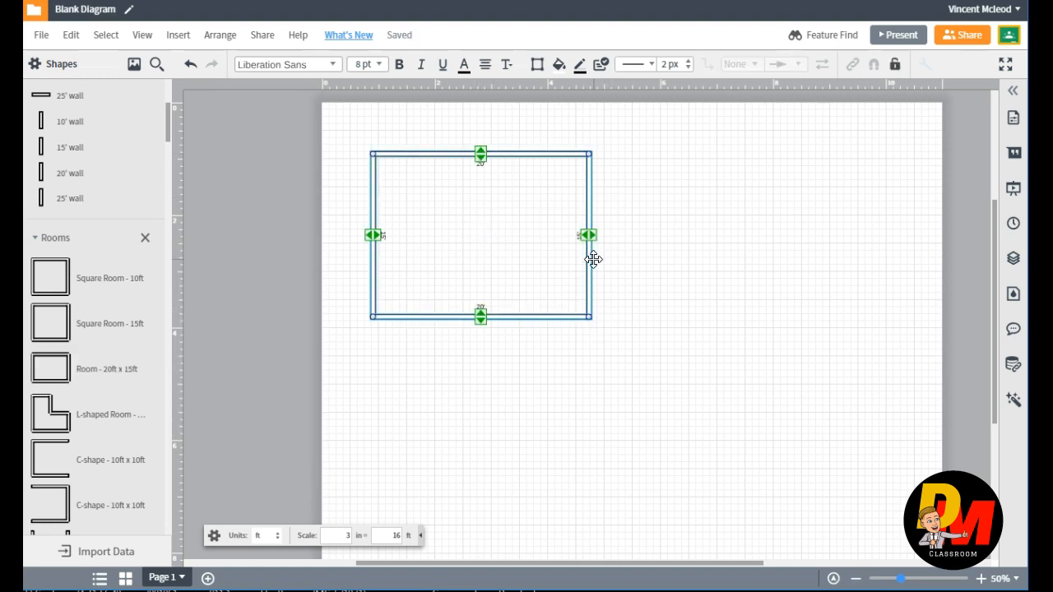
# - Widen the room to 48'10" near the top of the page and attach a Square Room - 15ft below its left end
pyautogui.moveTo(589, 237); pyautogui.dragTo(896, 240)
pyautogui.moveTo(631, 315)
pyautogui.mouseDown()
pyautogui.moveTo(631, 332)
pyautogui.moveTo(635, 288)
pyautogui.moveTo(630, 297)
pyautogui.mouseUp()
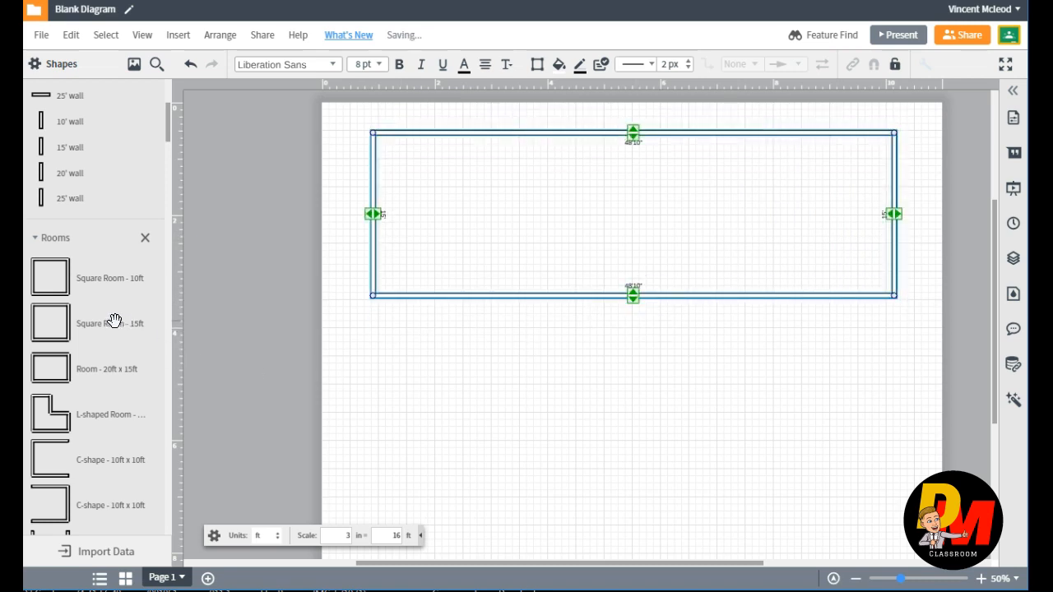
pyautogui.moveTo(104, 321); pyautogui.dragTo(456, 379)
pyautogui.click(613, 399)
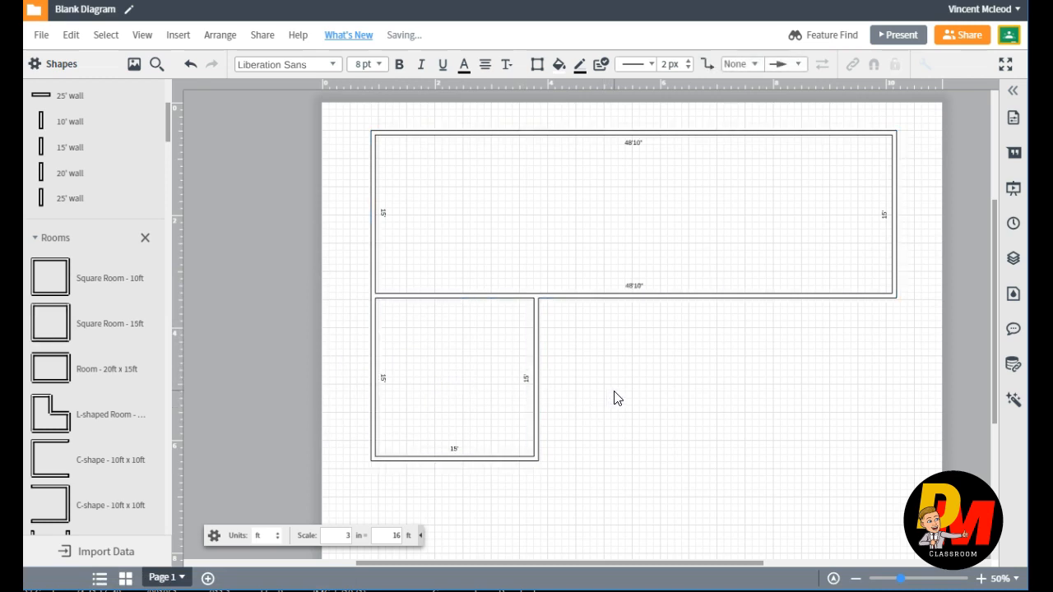
# - Place a Door near the upper end of the 15 ft square room's right wall, swinging outward
pyautogui.moveTo(117, 322)
pyautogui.scroll(-5, 129, 378)
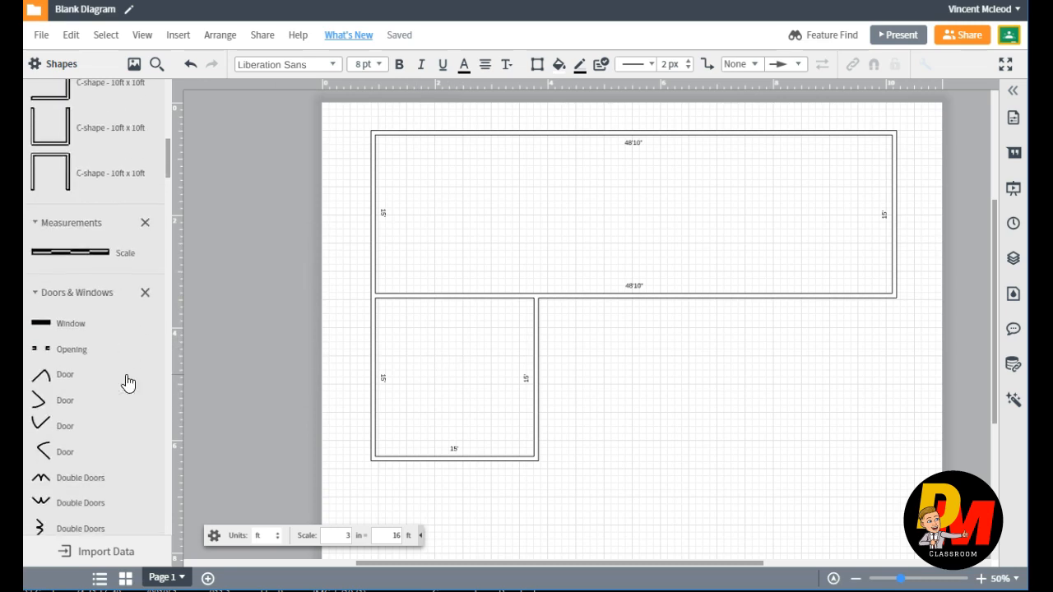
pyautogui.moveTo(78, 325)
pyautogui.moveTo(64, 306)
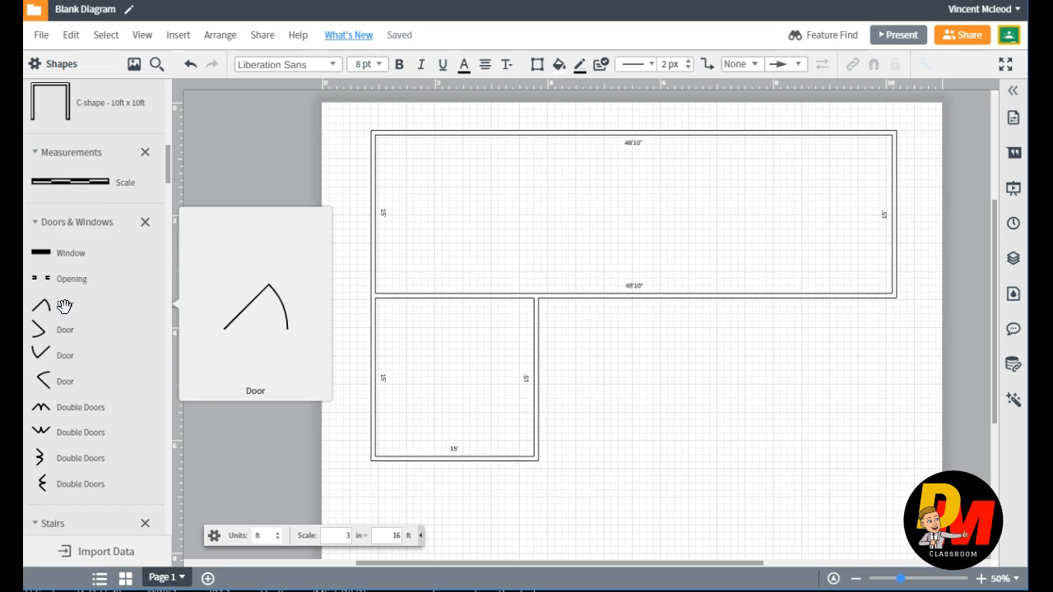
pyautogui.moveTo(64, 306); pyautogui.dragTo(598, 371)
pyautogui.click(650, 368)
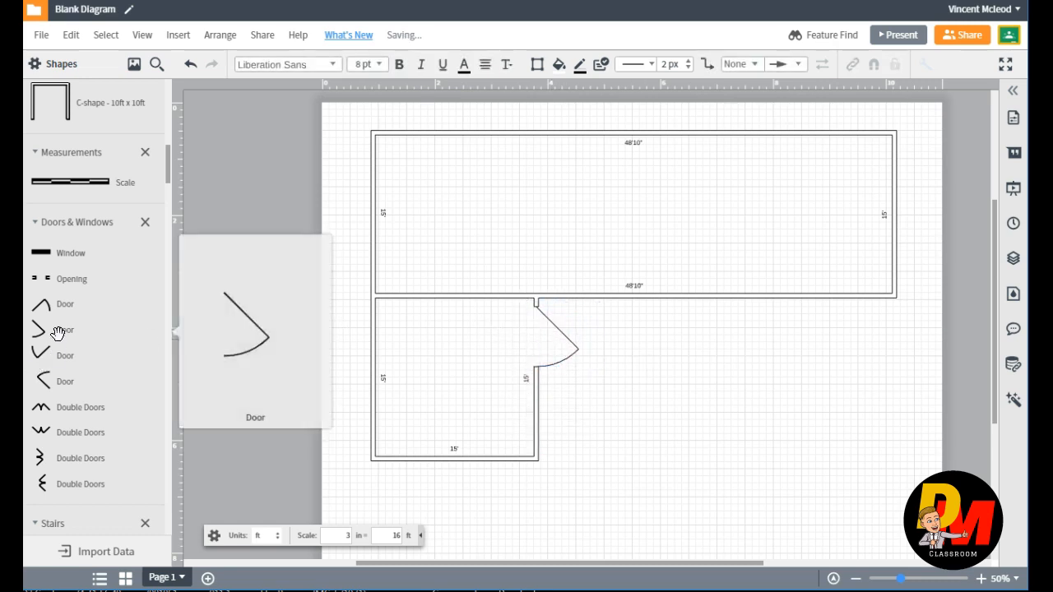
# - Place another Door at the left end of the wall shared by the two rooms, swinging into the square room
pyautogui.moveTo(63, 310); pyautogui.dragTo(471, 294)
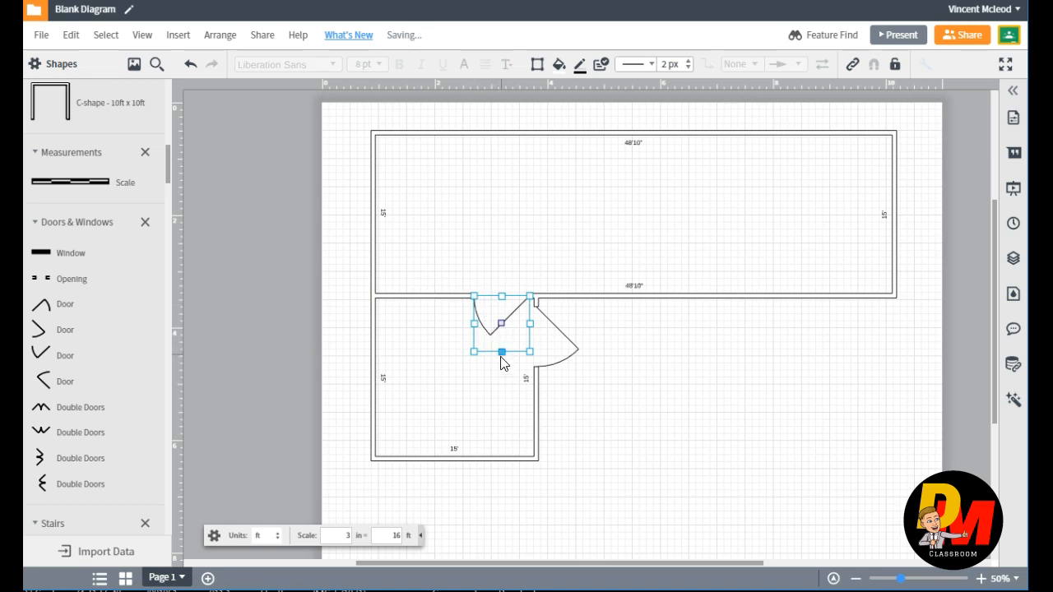
pyautogui.moveTo(504, 354); pyautogui.dragTo(410, 296)
pyautogui.press('Delete')
pyautogui.moveTo(63, 330)
pyautogui.moveTo(144, 333); pyautogui.dragTo(428, 321)
pyautogui.moveTo(103, 338)
pyautogui.click(652, 385)
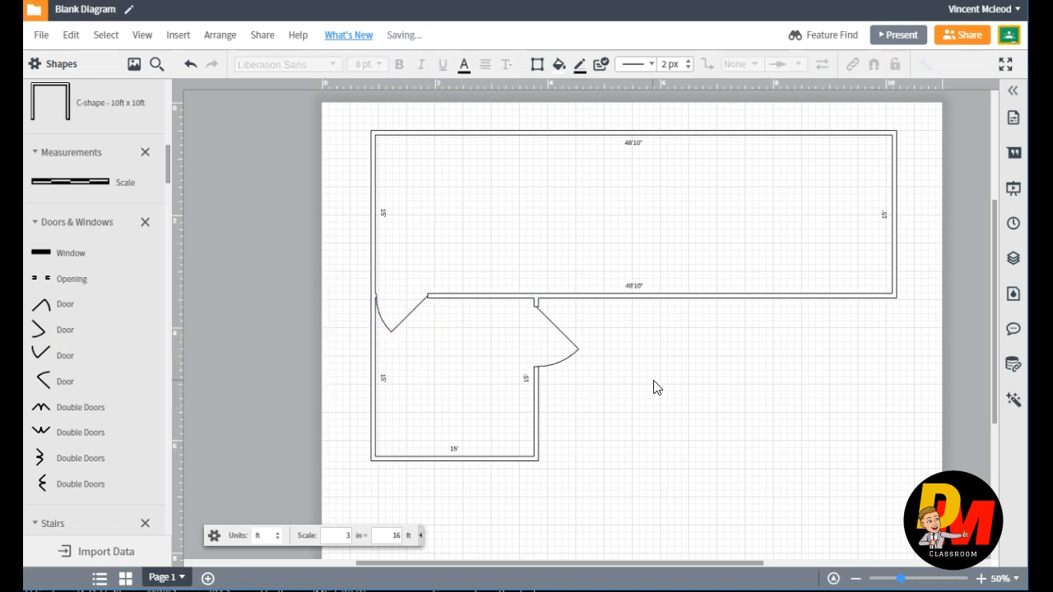
# - Place a horizontal 15' wall below the large room's right part, level with the square room's bottom wall
pyautogui.scroll(3, 62, 284)
pyautogui.scroll(2, 61, 284)
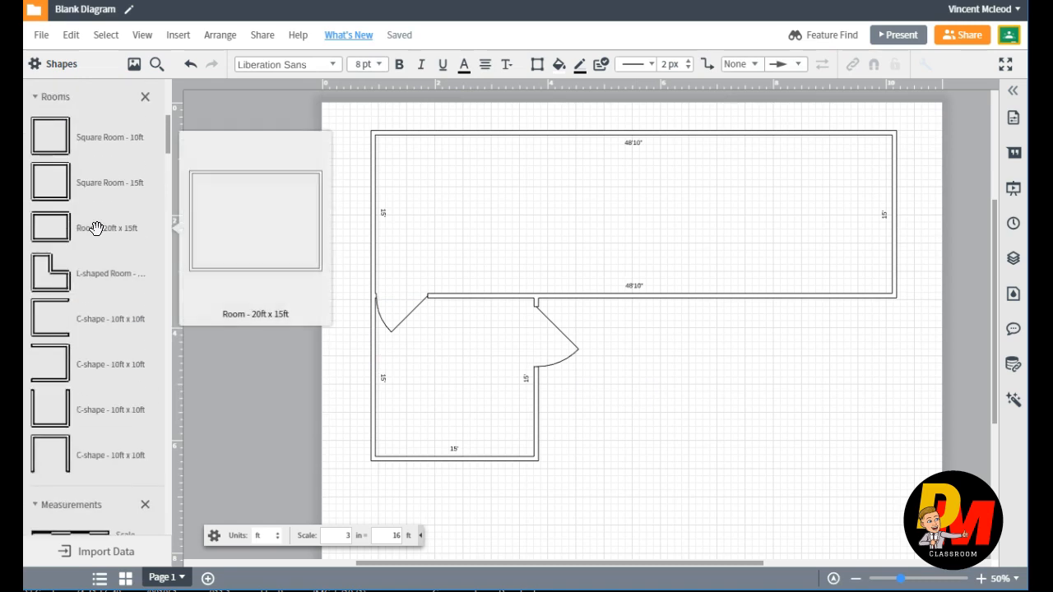
pyautogui.scroll(3, 91, 242)
pyautogui.scroll(3, 90, 242)
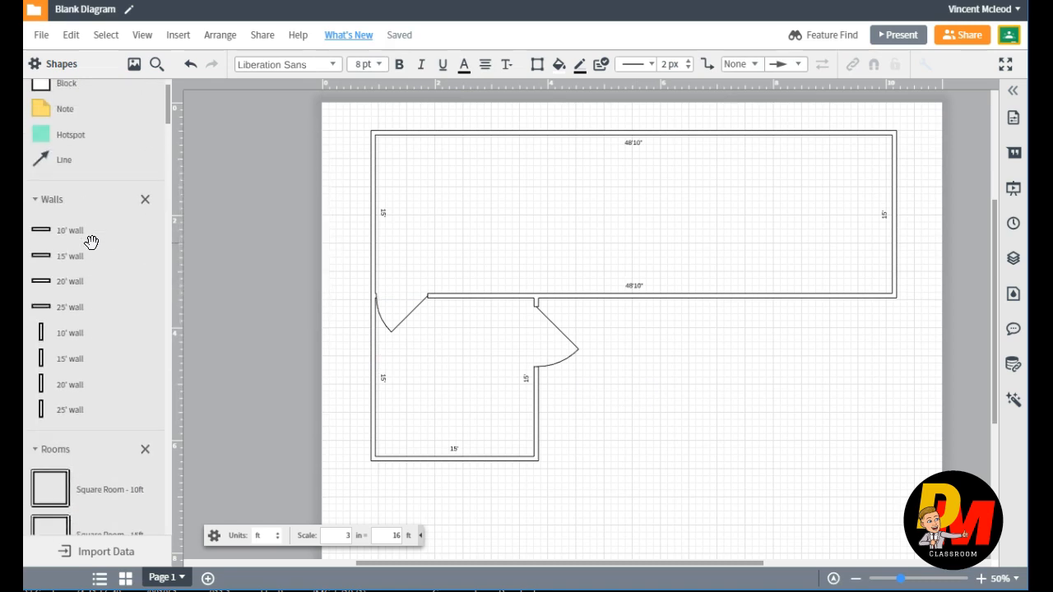
pyautogui.moveTo(69, 256)
pyautogui.moveTo(70, 256); pyautogui.dragTo(775, 458)
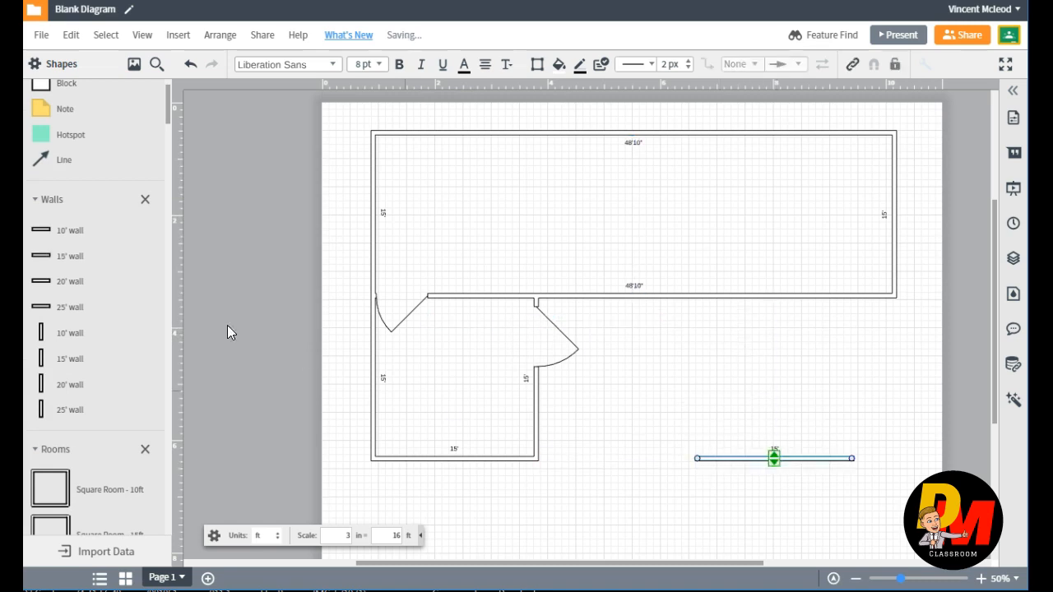
# - Add a vertical 10' wall below the large room and extend it to about 15'5" to meet the horizontal wall's right end
pyautogui.moveTo(70, 231)
pyautogui.moveTo(69, 334); pyautogui.dragTo(853, 346)
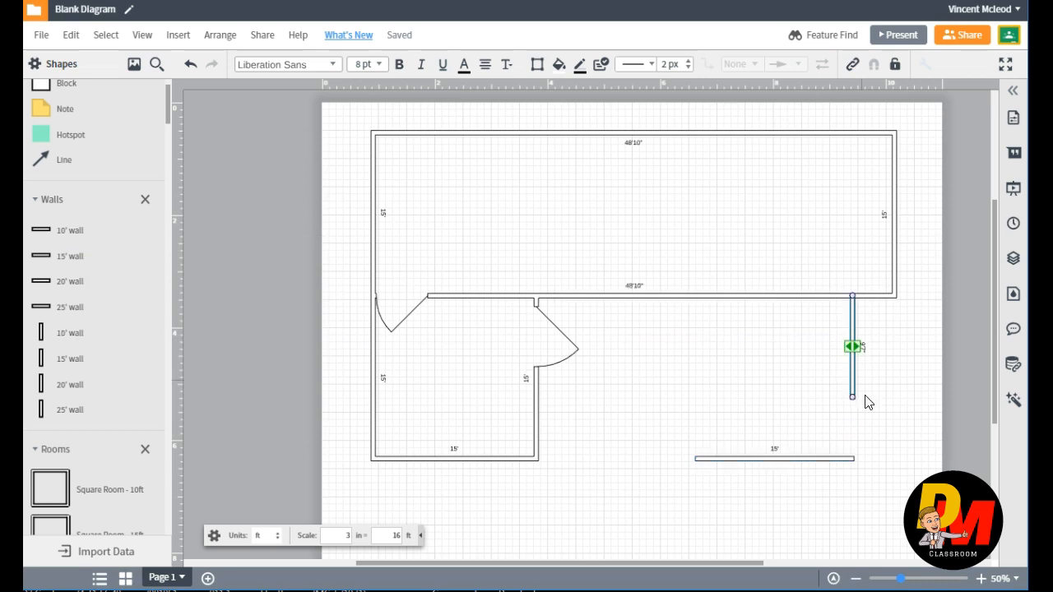
pyautogui.moveTo(854, 395); pyautogui.dragTo(853, 446)
pyautogui.moveTo(852, 342); pyautogui.dragTo(851, 296)
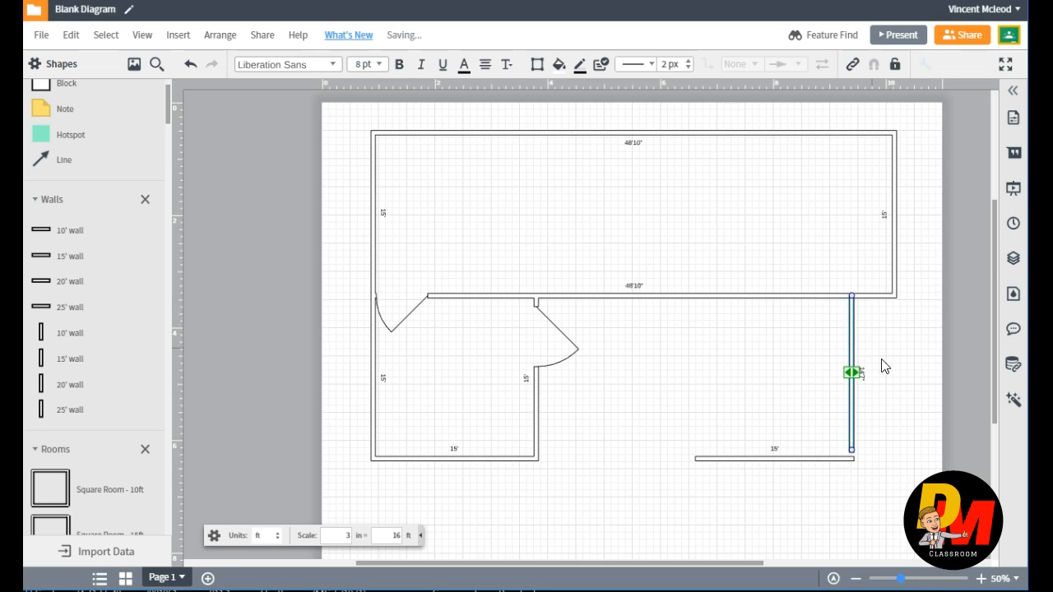
pyautogui.click(921, 419)
# - Attach a Square Room - 10ft to the large room's right wall and shift its outer wall upward
pyautogui.moveTo(120, 493); pyautogui.dragTo(951, 223)
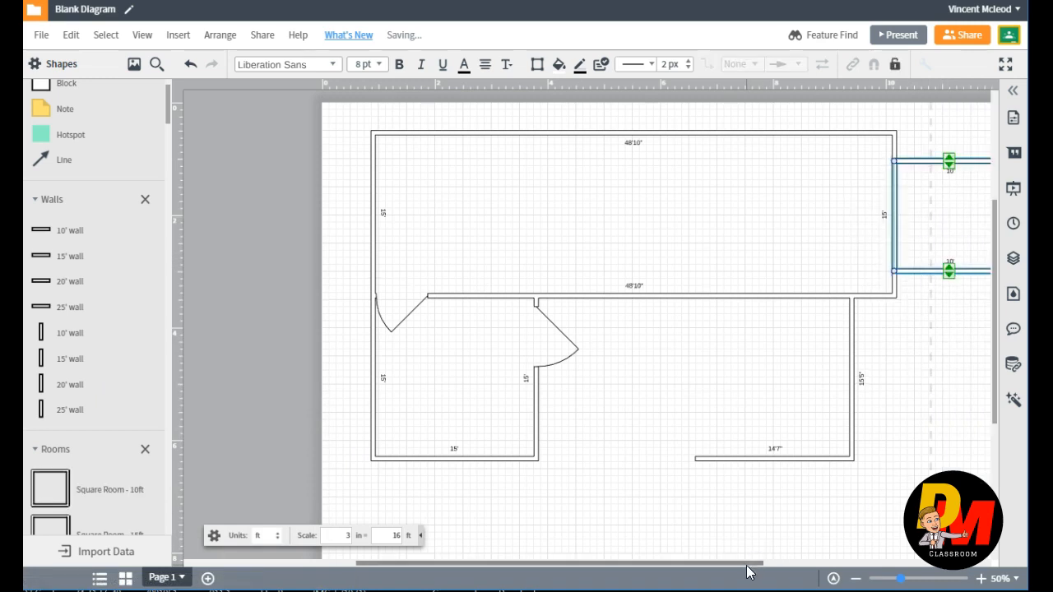
pyautogui.hscroll(5, 746, 565)
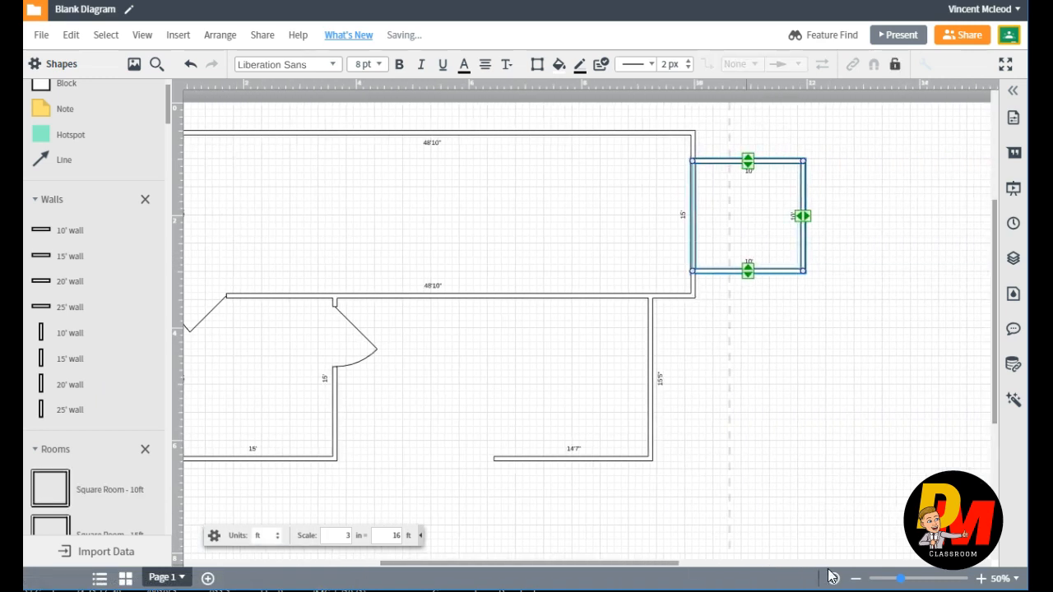
pyautogui.click(753, 252)
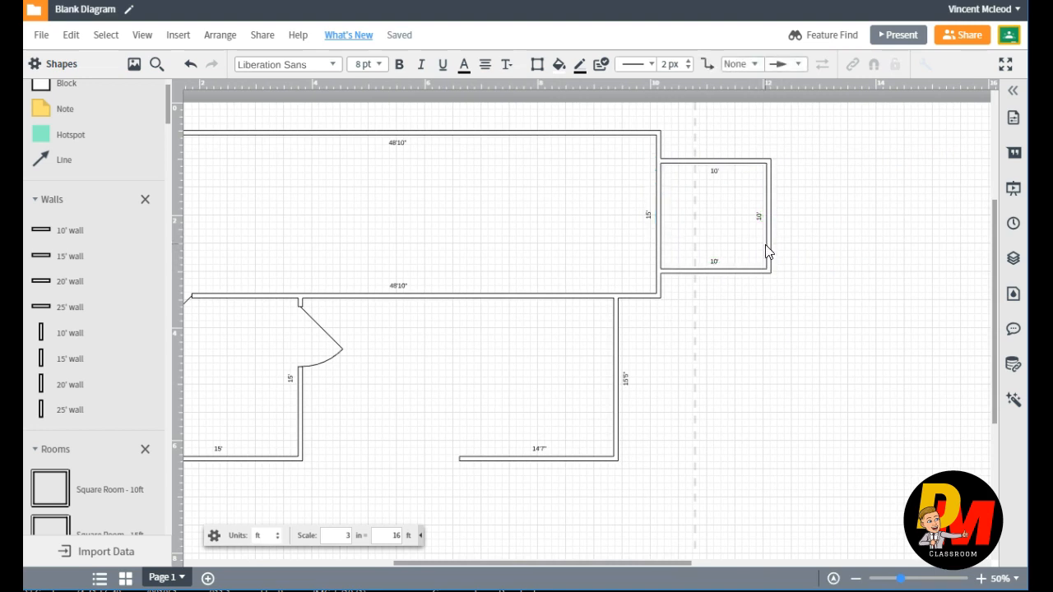
pyautogui.moveTo(768, 244); pyautogui.dragTo(767, 222)
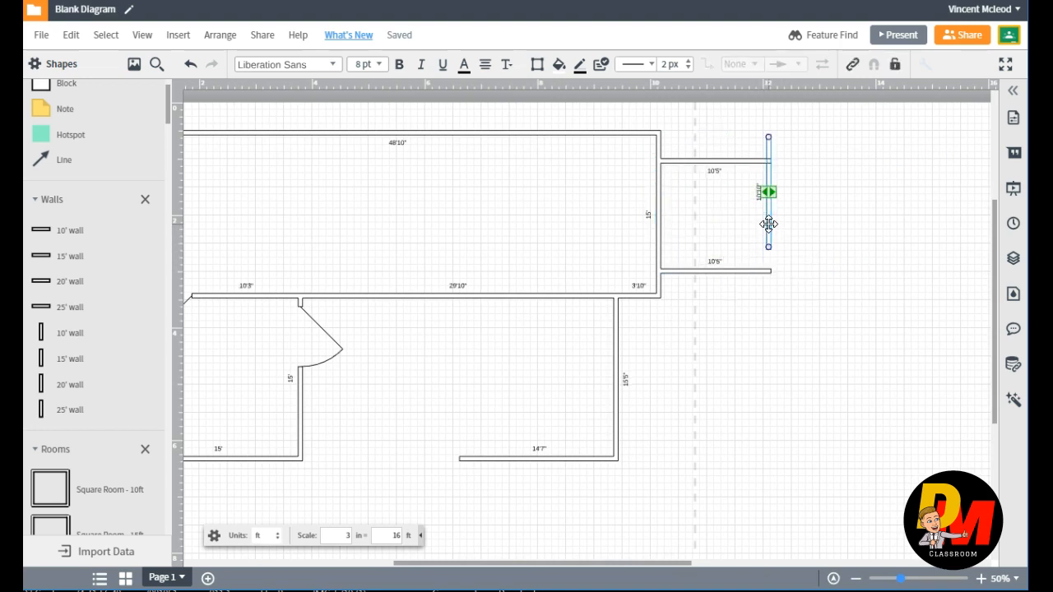
# - Place a Chair from the Tables & Chairs shapes inside the large room, just above its bottom wall near the doors
pyautogui.click(856, 578)
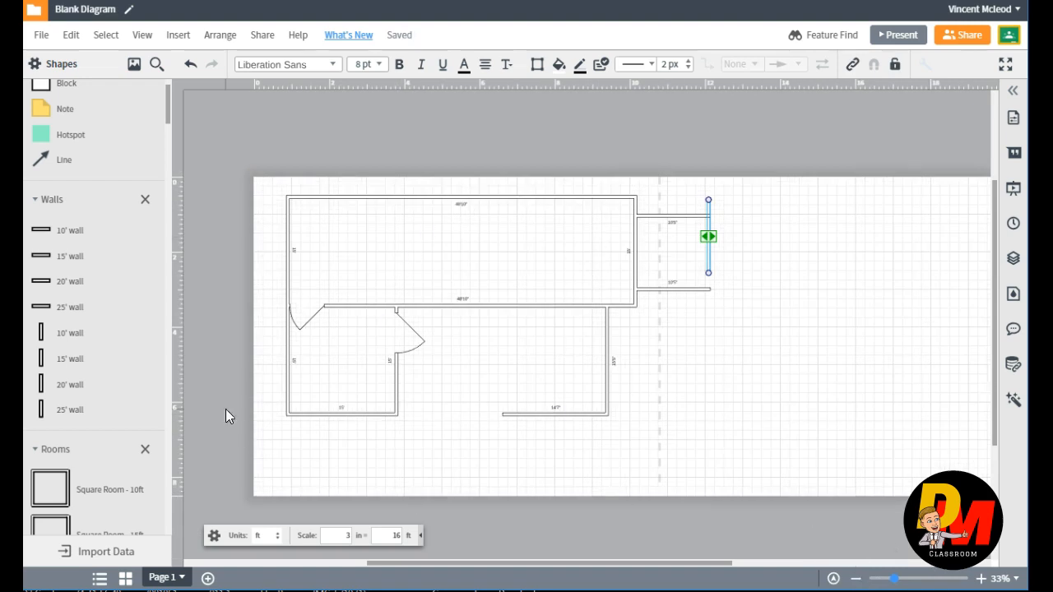
pyautogui.scroll(-9, 78, 313)
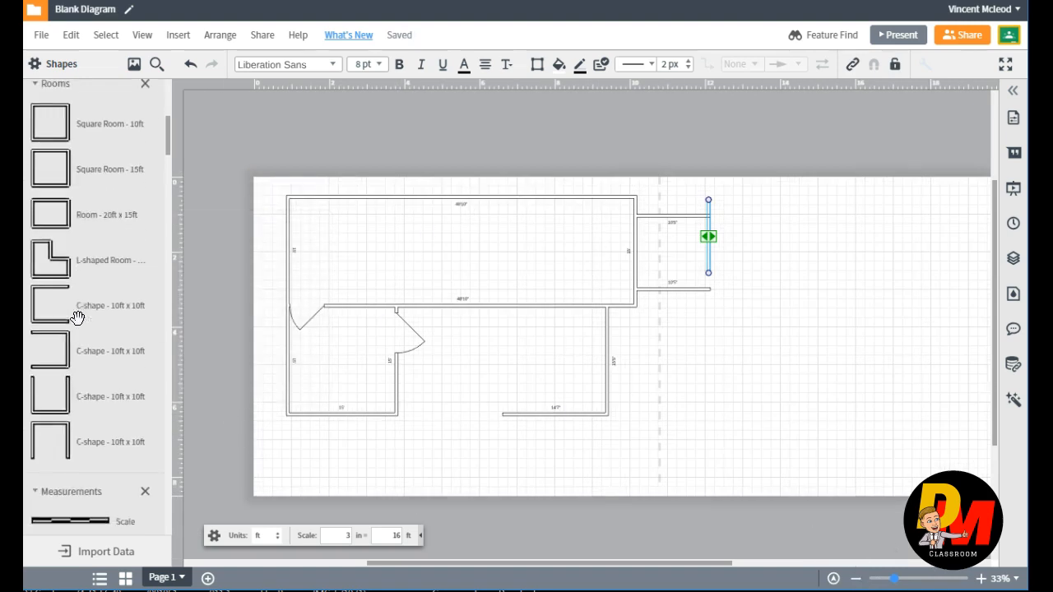
pyautogui.scroll(-5, 78, 315)
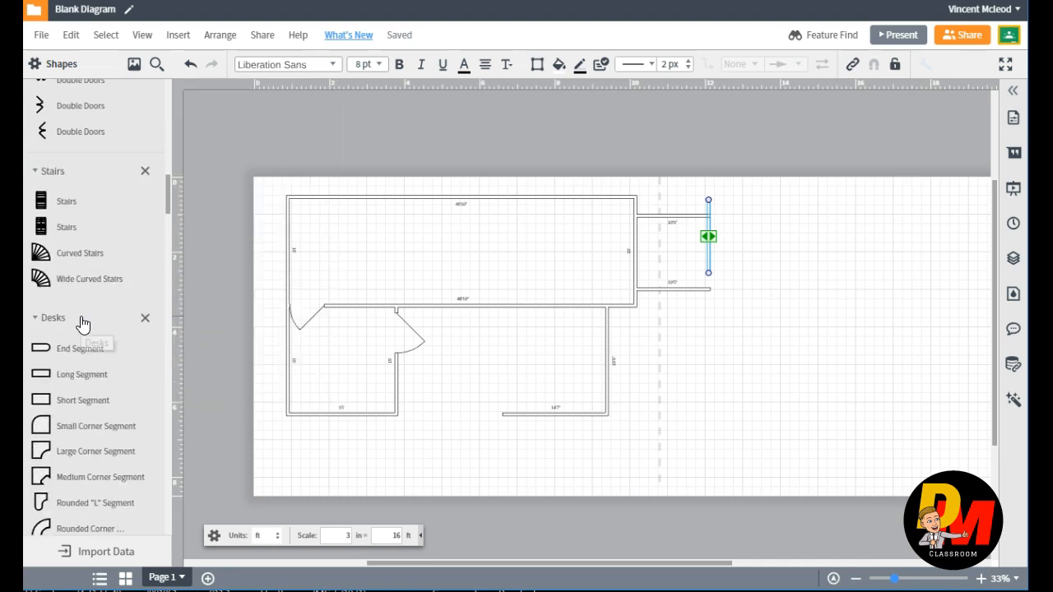
pyautogui.scroll(-8, 81, 319)
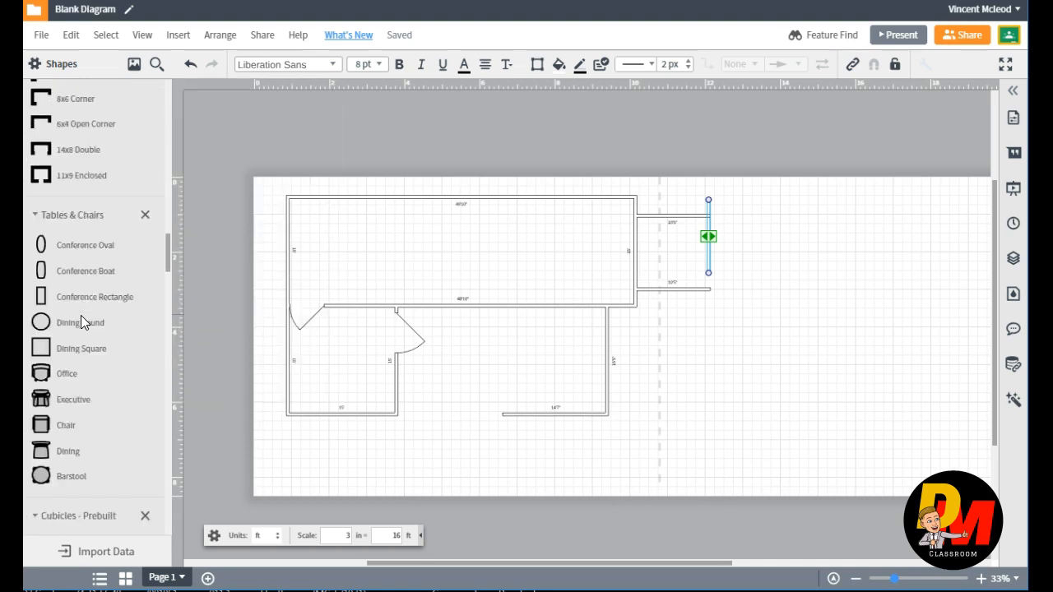
pyautogui.moveTo(41, 329); pyautogui.dragTo(410, 263)
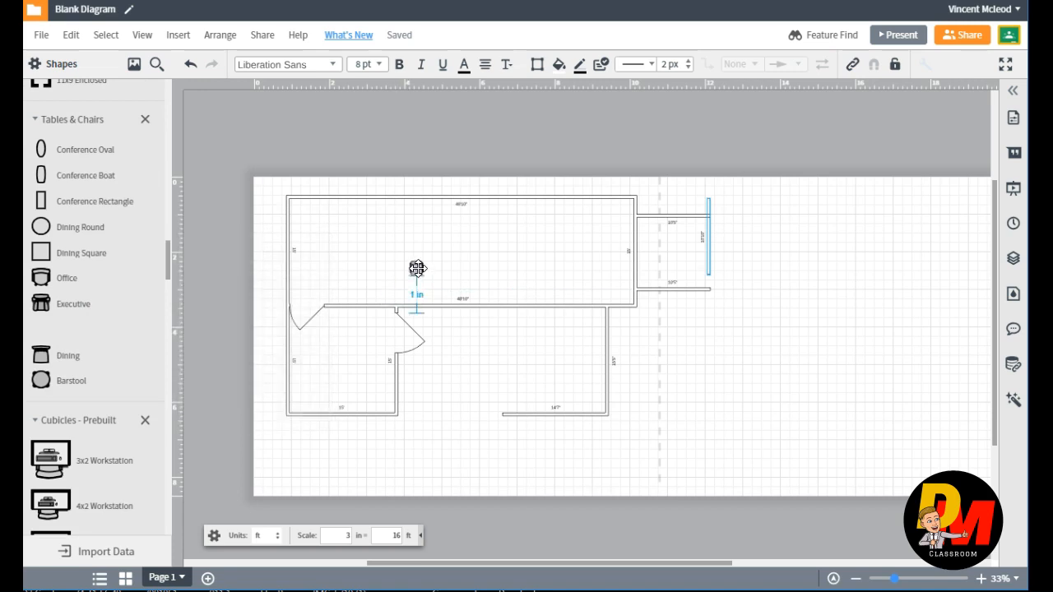
pyautogui.click(981, 578)
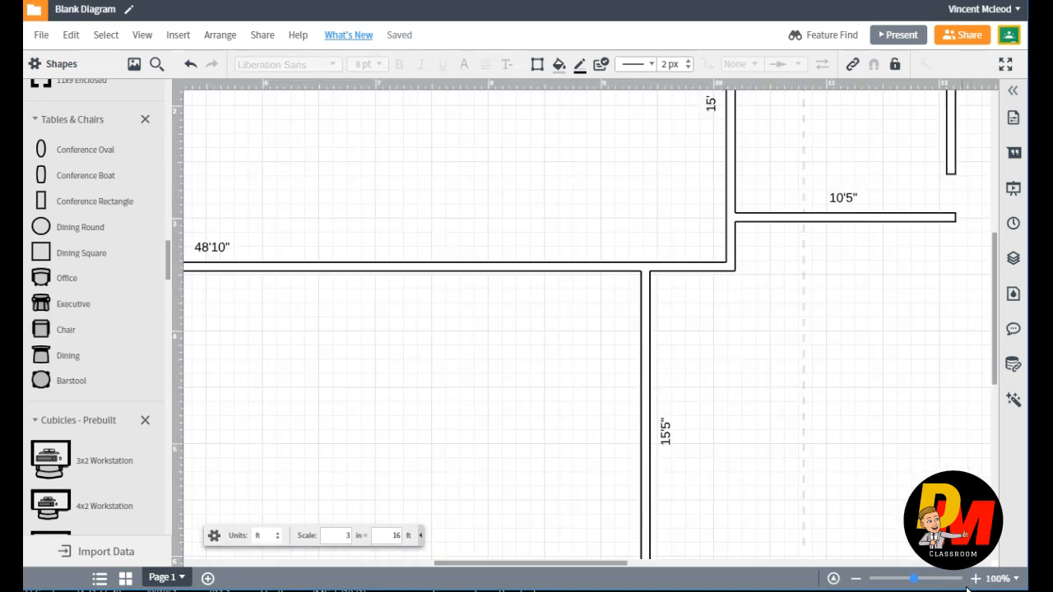
pyautogui.moveTo(617, 563); pyautogui.dragTo(494, 557)
pyautogui.moveTo(519, 137); pyautogui.dragTo(419, 203)
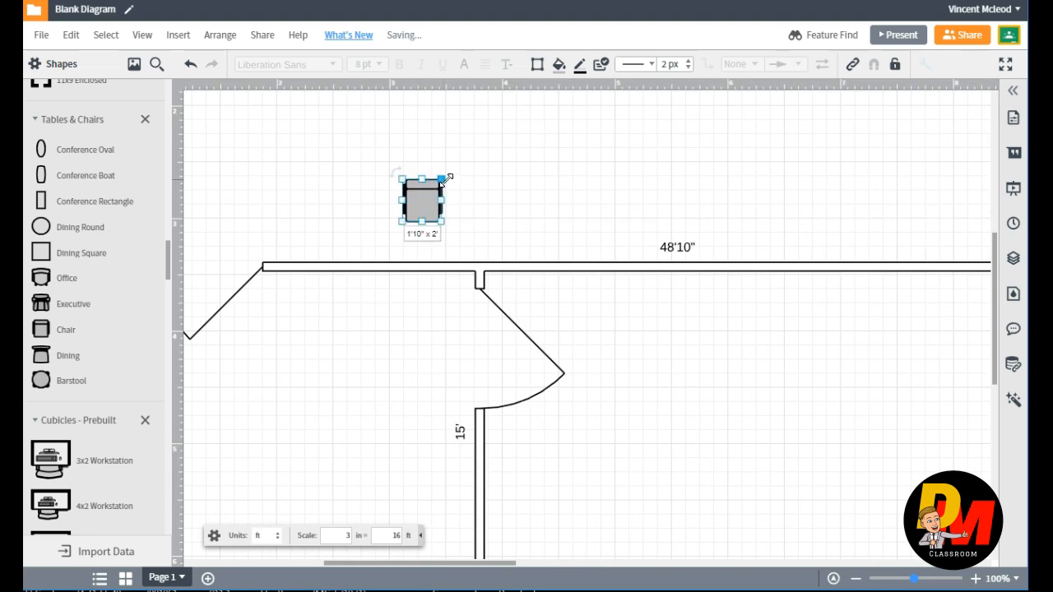
# - Resize the chair to 1'4" by 1'6"
pyautogui.click(857, 579)
pyautogui.click(857, 579)
pyautogui.click(858, 580)
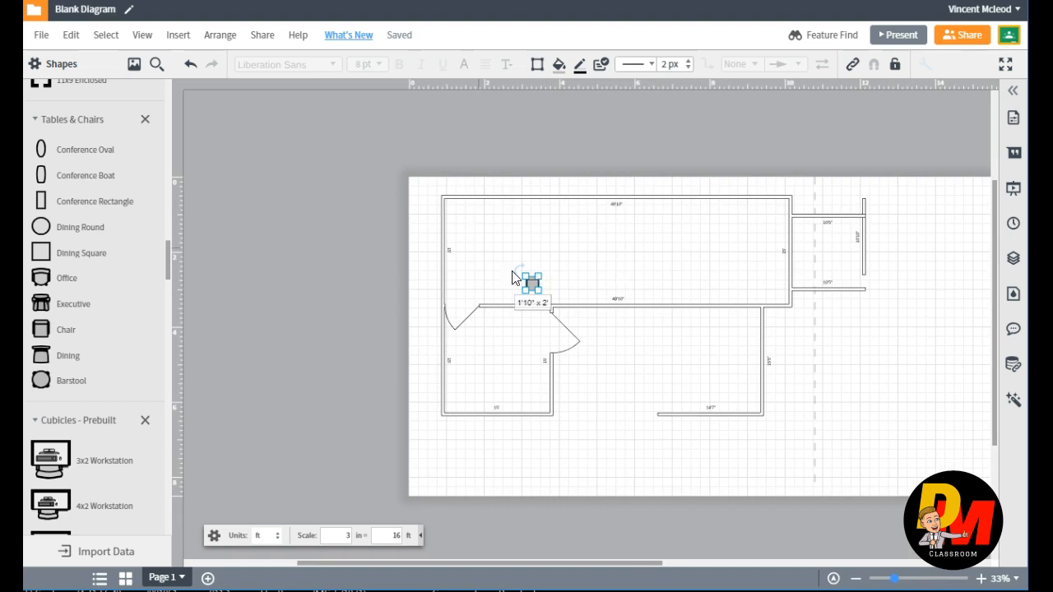
pyautogui.moveTo(538, 274)
pyautogui.mouseDown()
pyautogui.moveTo(591, 246)
pyautogui.moveTo(539, 280)
pyautogui.mouseUp()
pyautogui.click(979, 579)
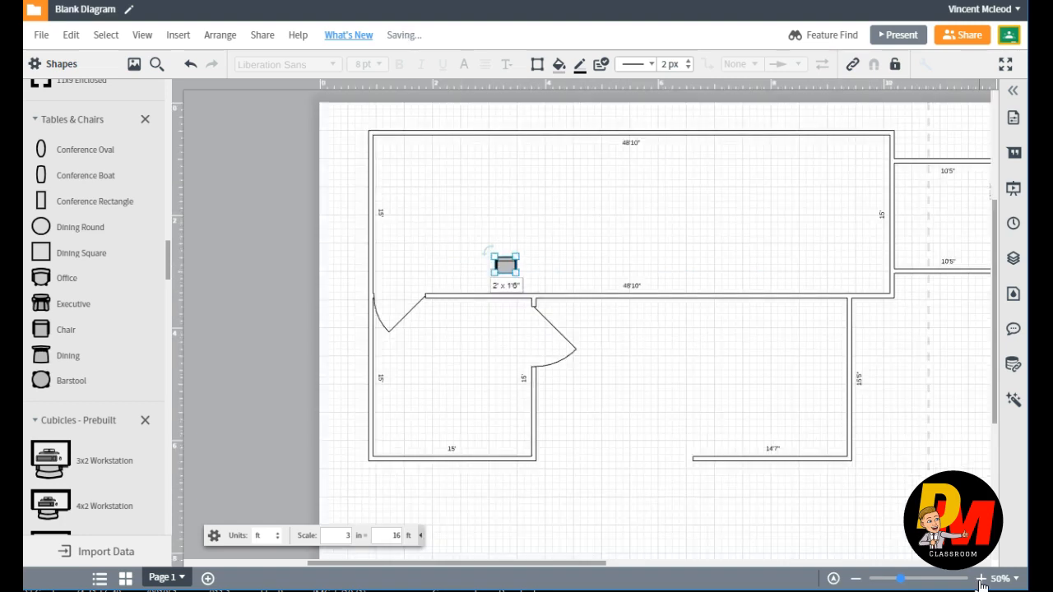
pyautogui.click(979, 579)
pyautogui.click(979, 579)
pyautogui.moveTo(369, 124); pyautogui.dragTo(360, 122)
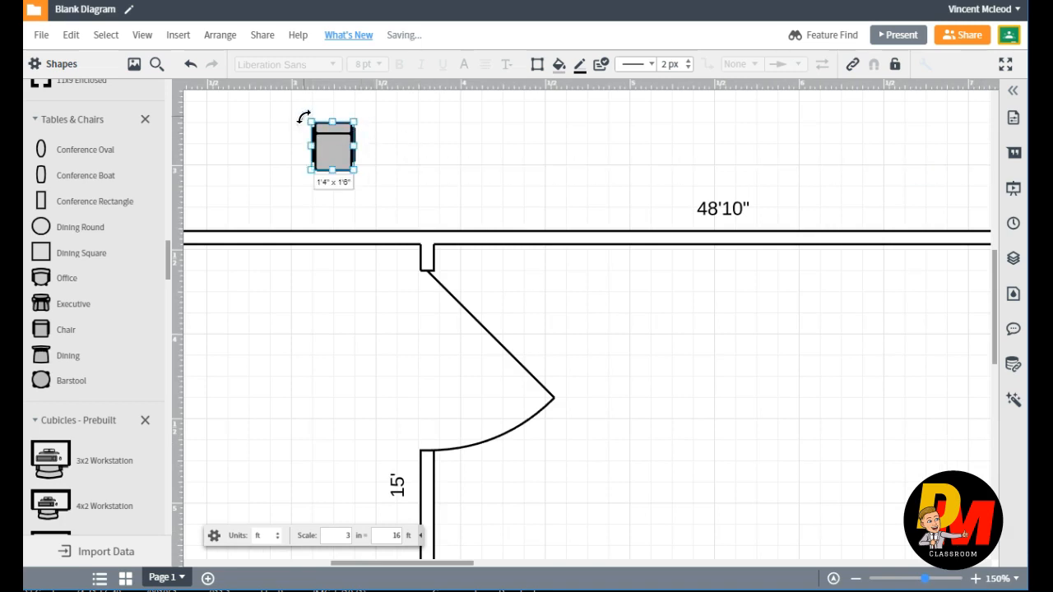
# - Rotate the chair diagonally and move it slightly left, closer to the large room's bottom wall
pyautogui.moveTo(304, 117); pyautogui.dragTo(331, 210)
pyautogui.moveTo(333, 153); pyautogui.dragTo(259, 181)
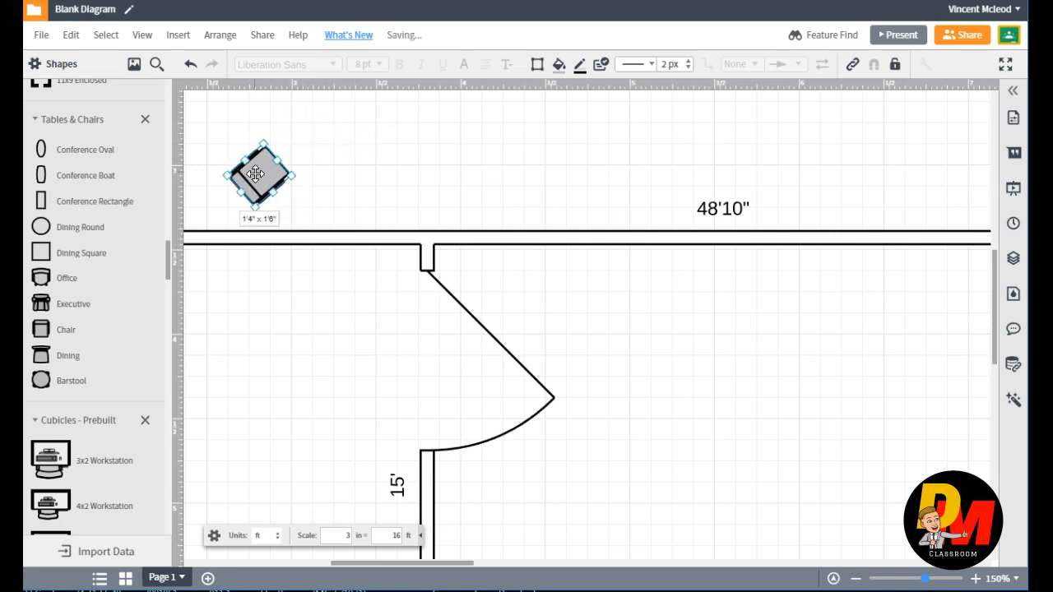
# - Delete the bottom wall and the shifted outer wall of the small room attached to the large room's right side
pyautogui.click(856, 579)
pyautogui.click(856, 578)
pyautogui.click(856, 578)
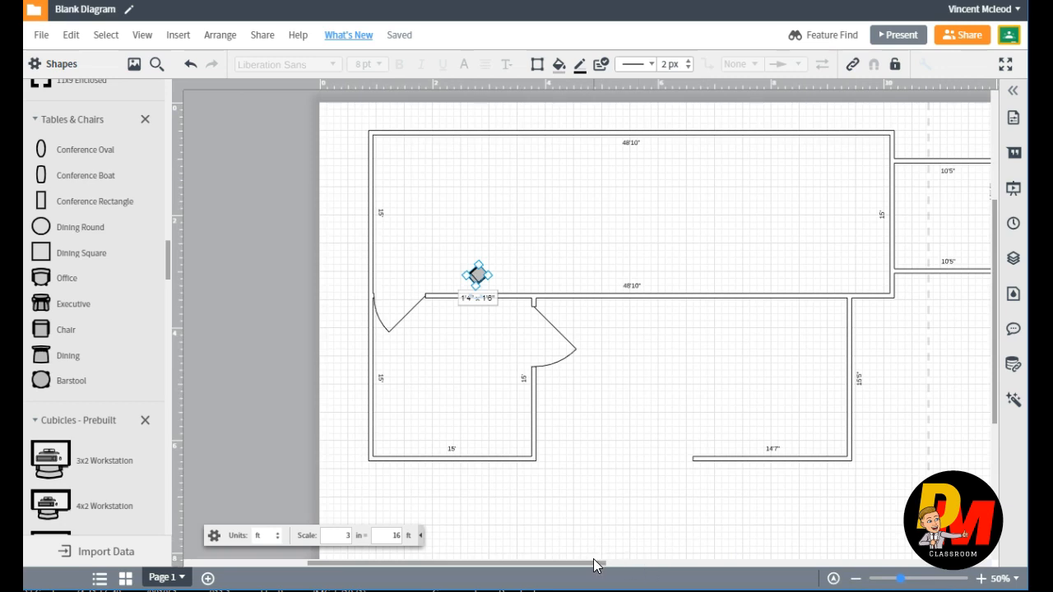
pyautogui.moveTo(600, 567); pyautogui.dragTo(655, 557)
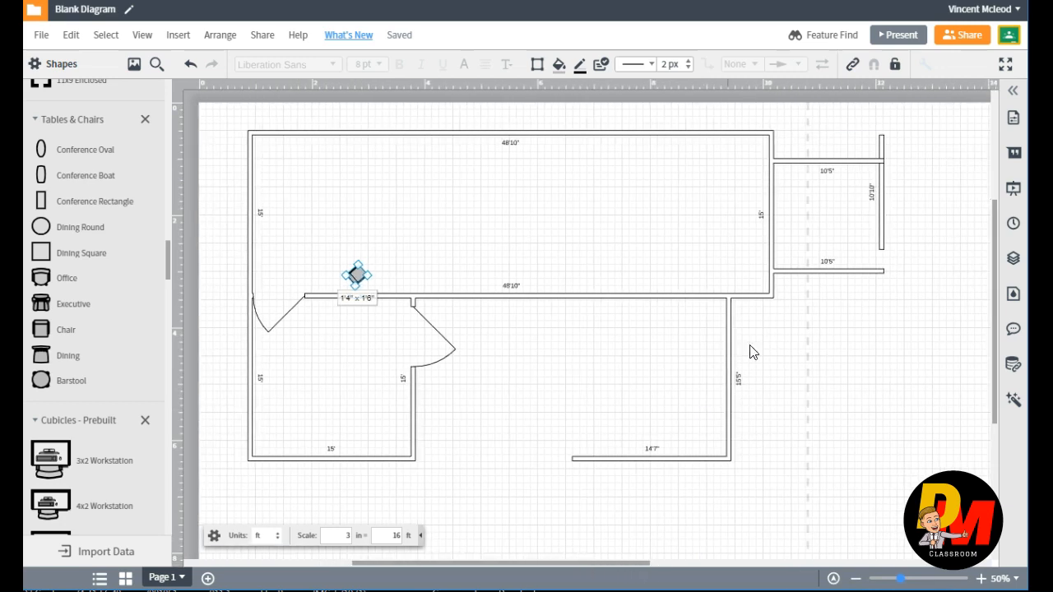
pyautogui.click(838, 271)
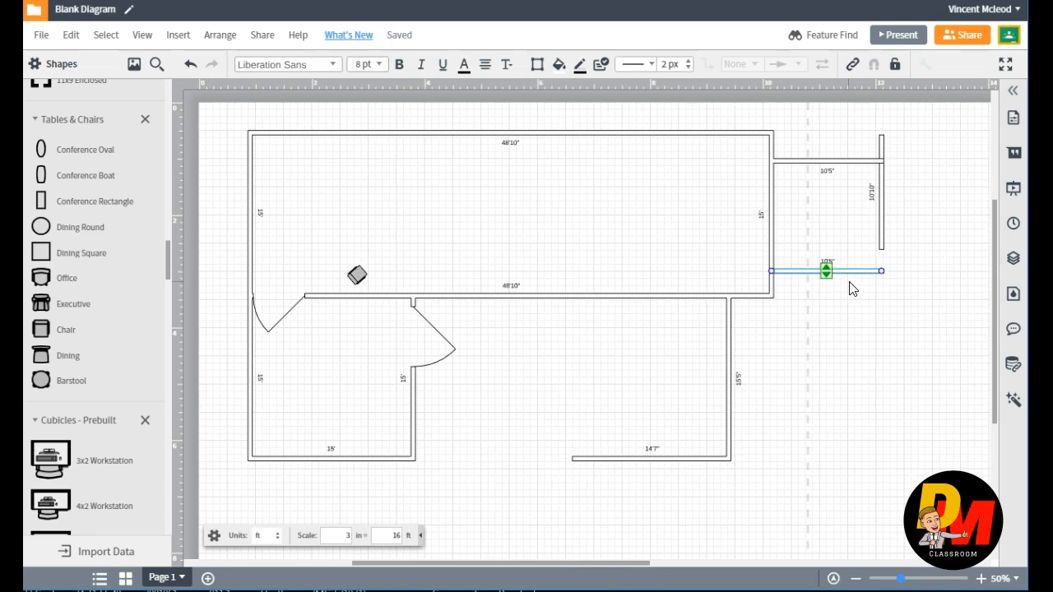
pyautogui.press('Delete')
pyautogui.click(881, 214)
pyautogui.press('Delete')
# - Try a Barstool inside the large room near its bottom wall and remove it
pyautogui.moveTo(65, 379); pyautogui.dragTo(593, 270)
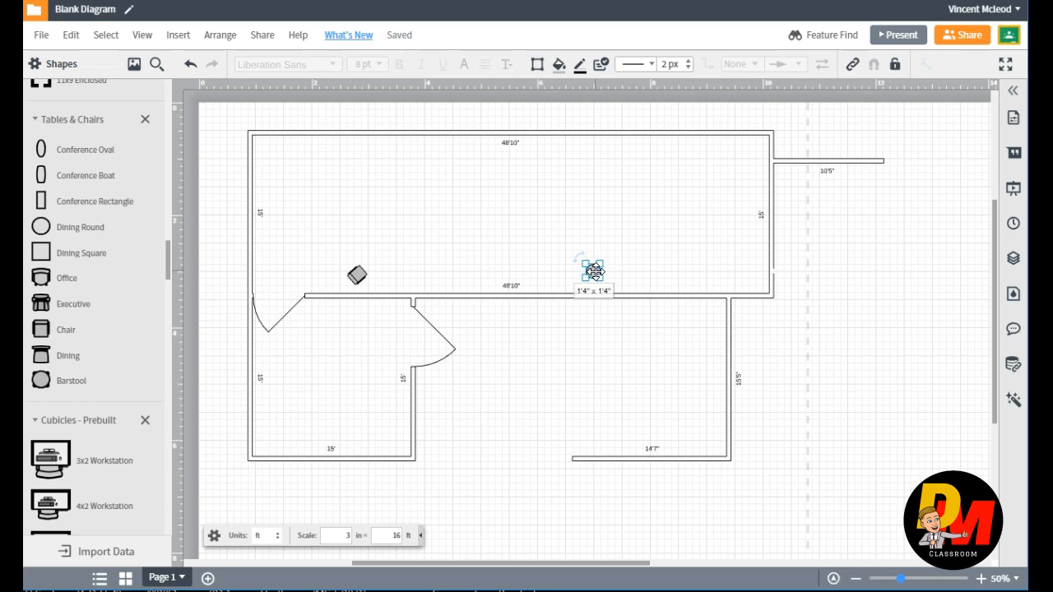
pyautogui.press('Delete')
pyautogui.click(134, 74)
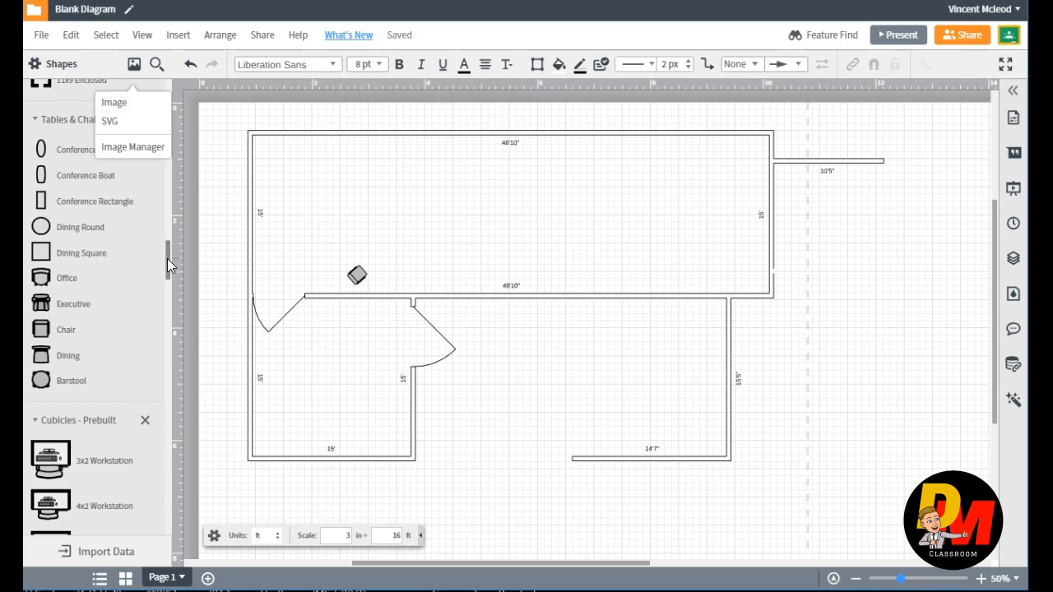
pyautogui.moveTo(167, 258); pyautogui.dragTo(168, 97)
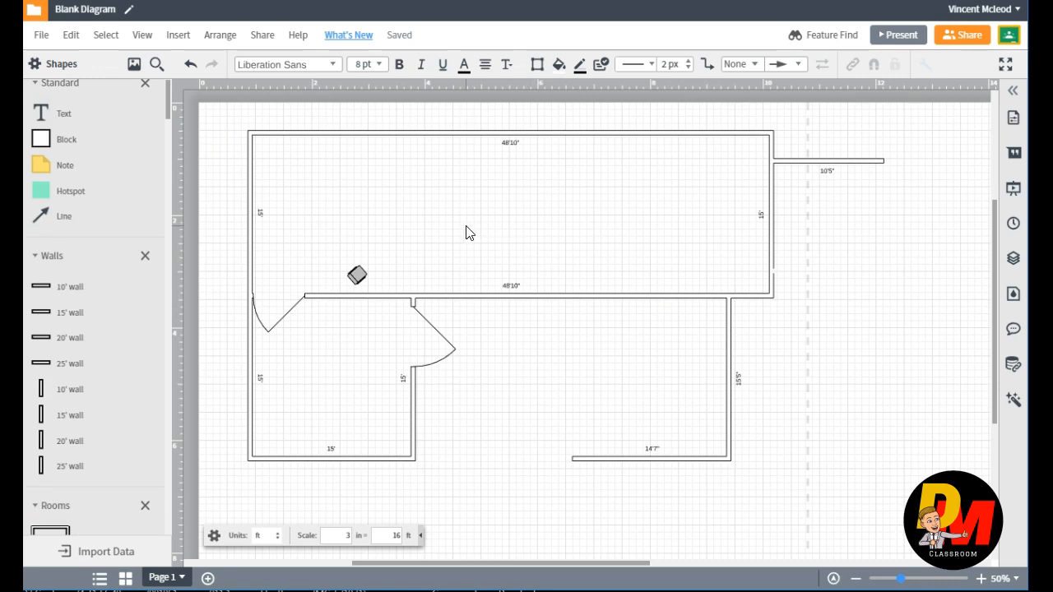
# - Start adding a collaborator and name the document Tutorial before sharing
pyautogui.click(263, 36)
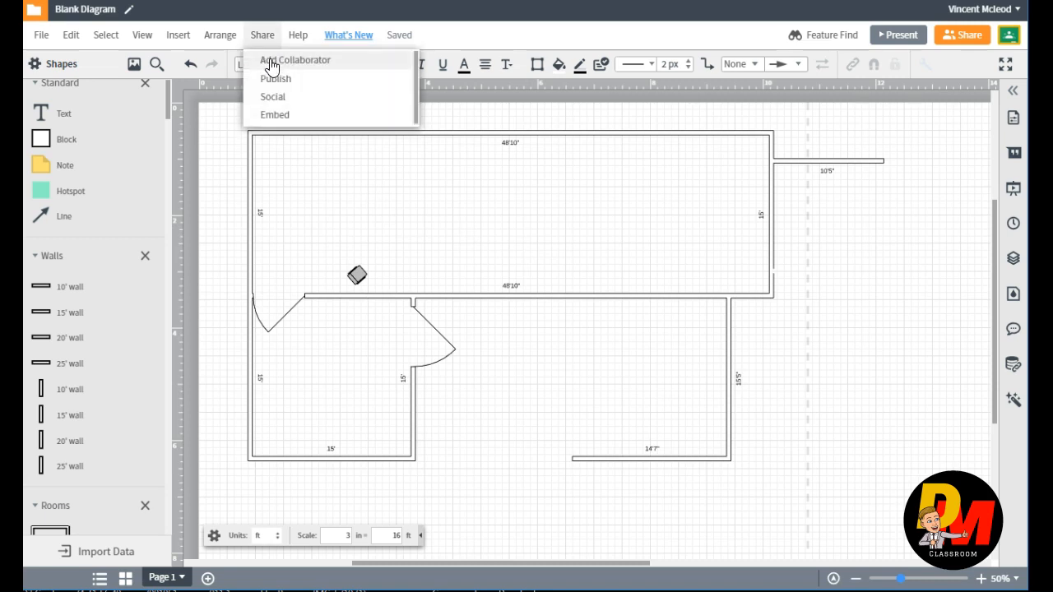
pyautogui.click(271, 64)
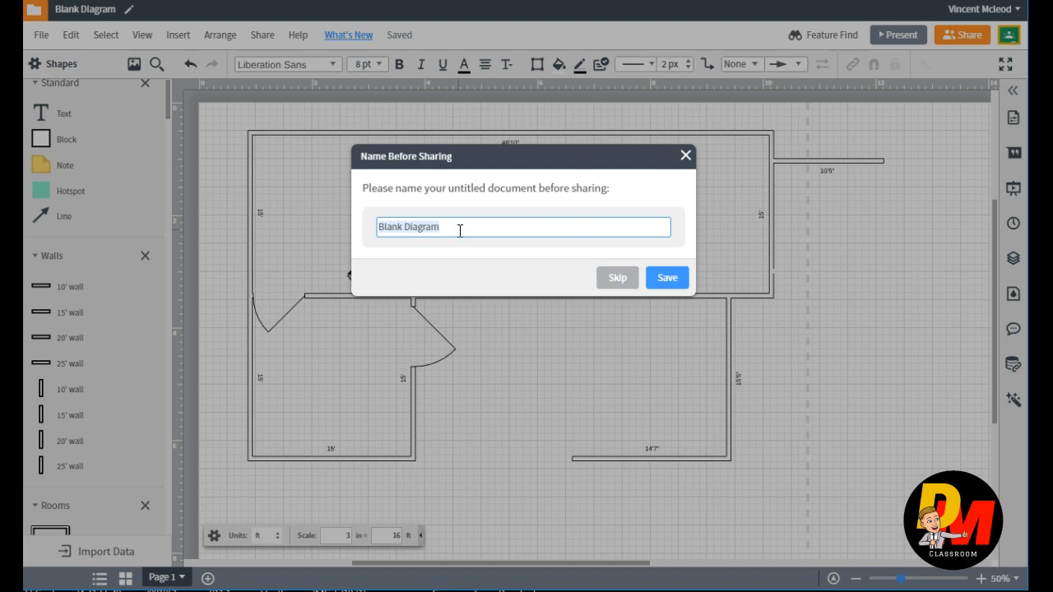
pyautogui.write('Tutorial')
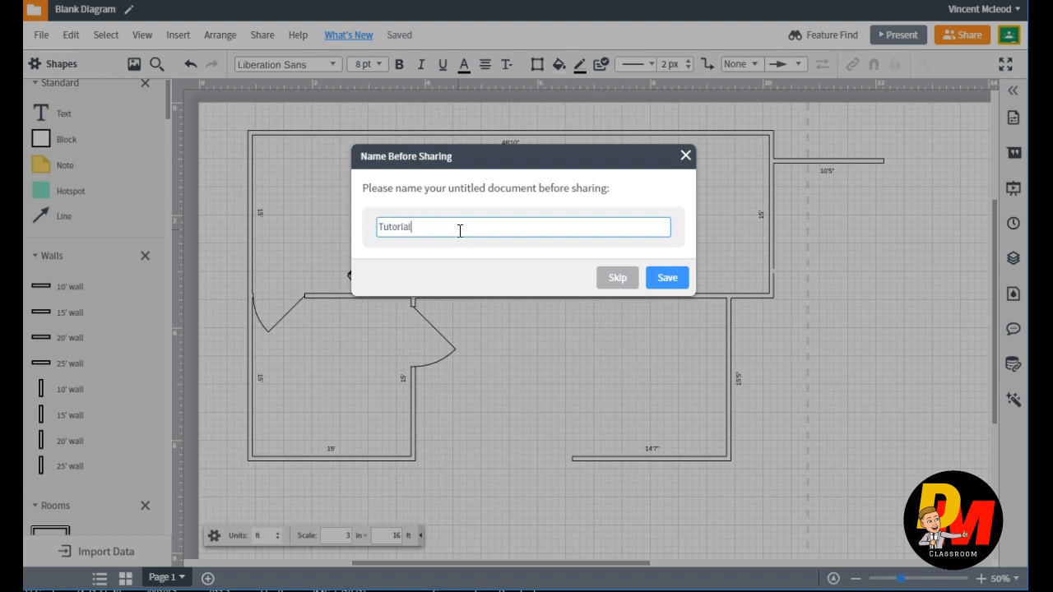
pyautogui.press('Return')
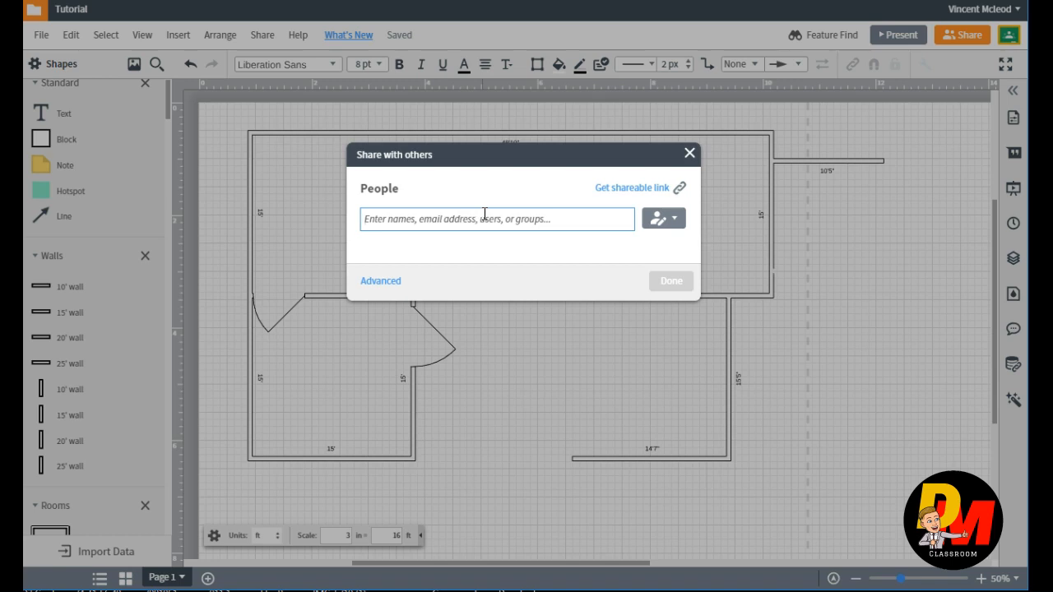
# - Turn on the shareable link that lets anyone edit and share, copy the link address, and finish sharing
pyautogui.click(633, 189)
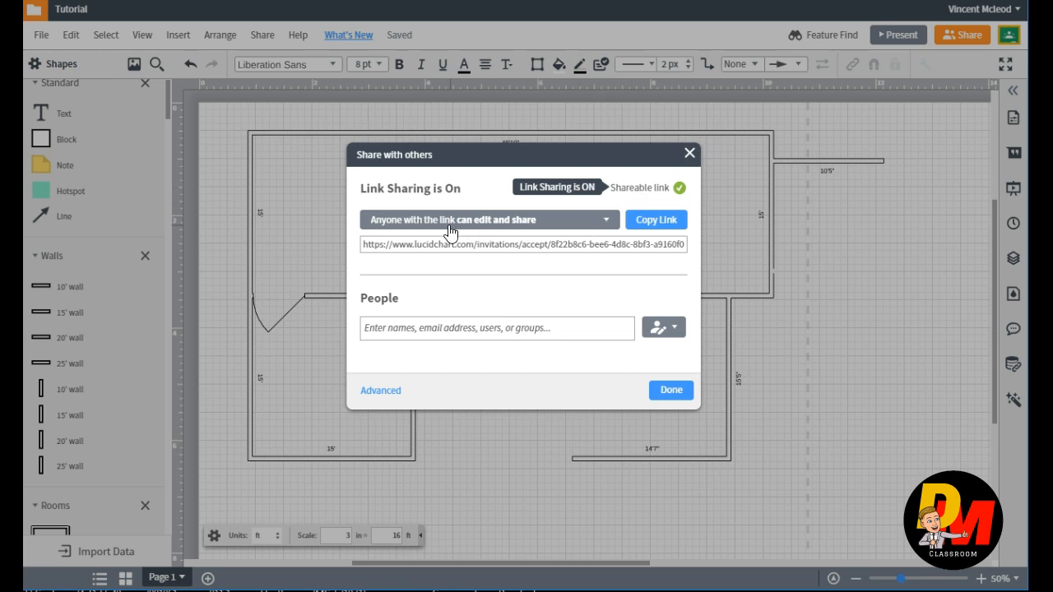
pyautogui.click(512, 247)
pyautogui.rightClick(511, 247)
pyautogui.click(535, 267)
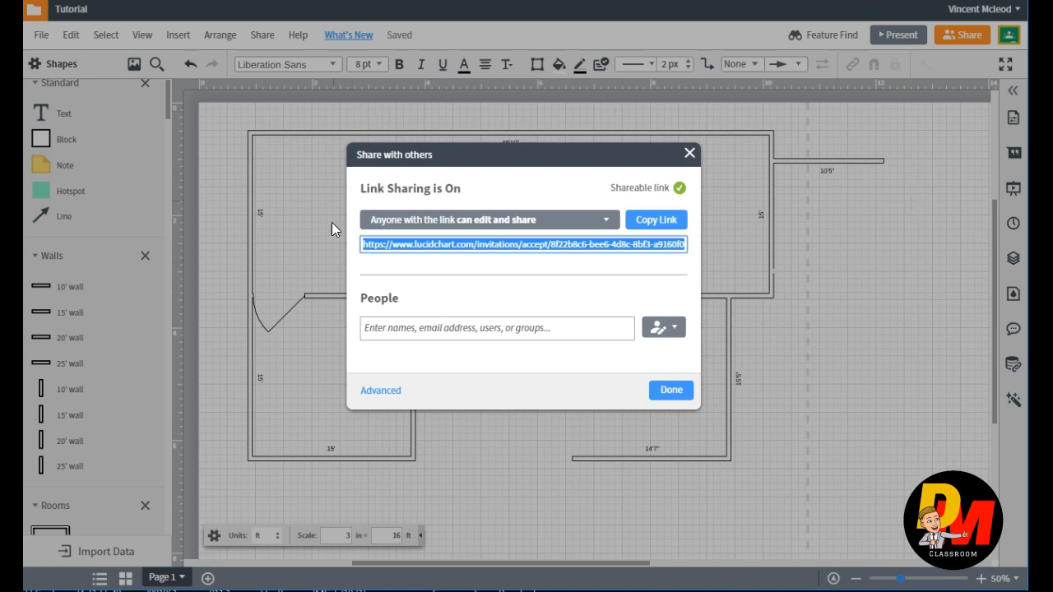
pyautogui.click(675, 397)
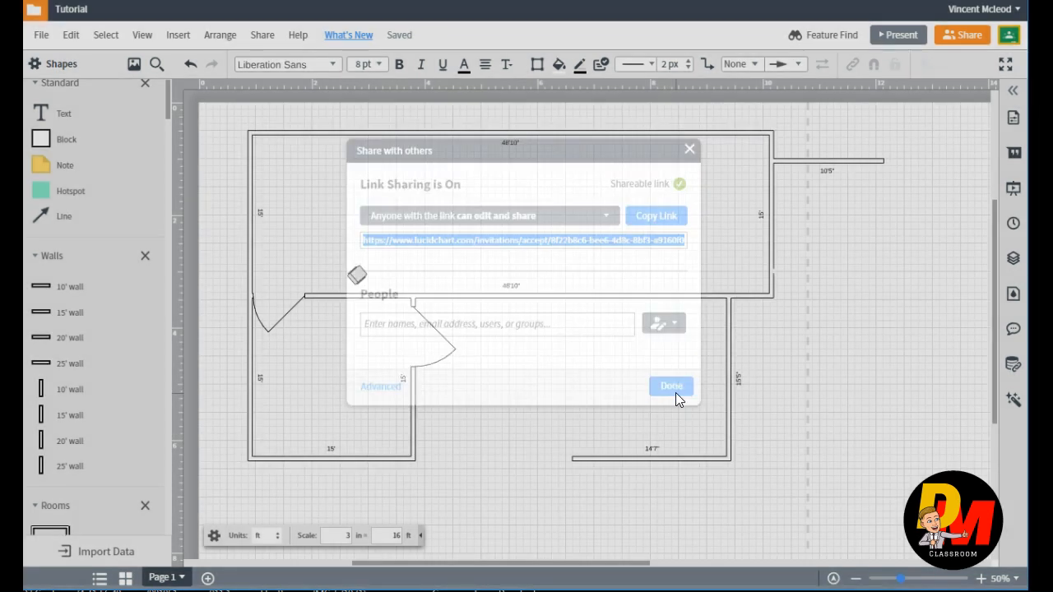